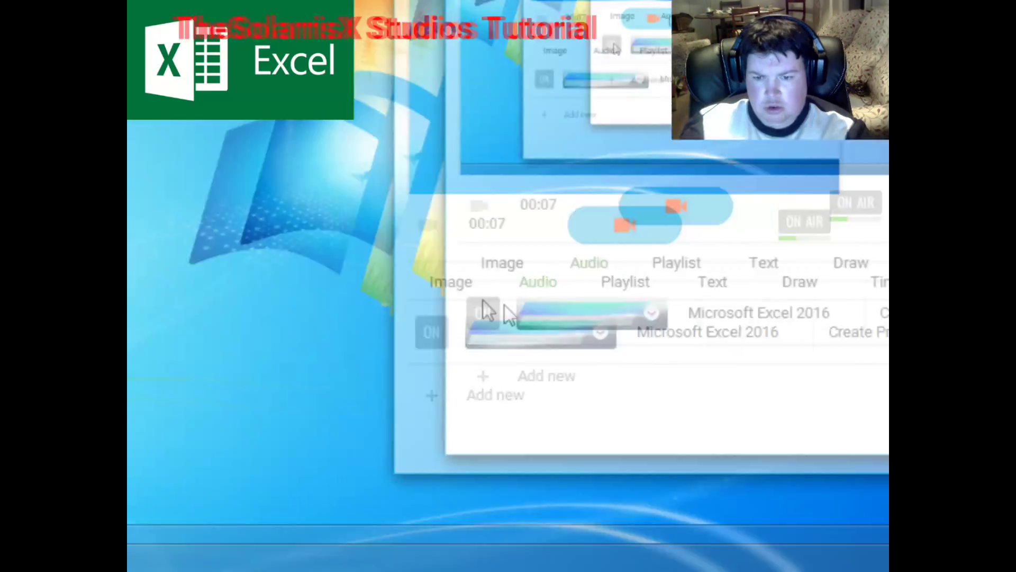
- Put the 'Microsoft Excel 2016 / Create Professional Bar Chart' lower third on air and open the car averages workbook
click(317, 387)
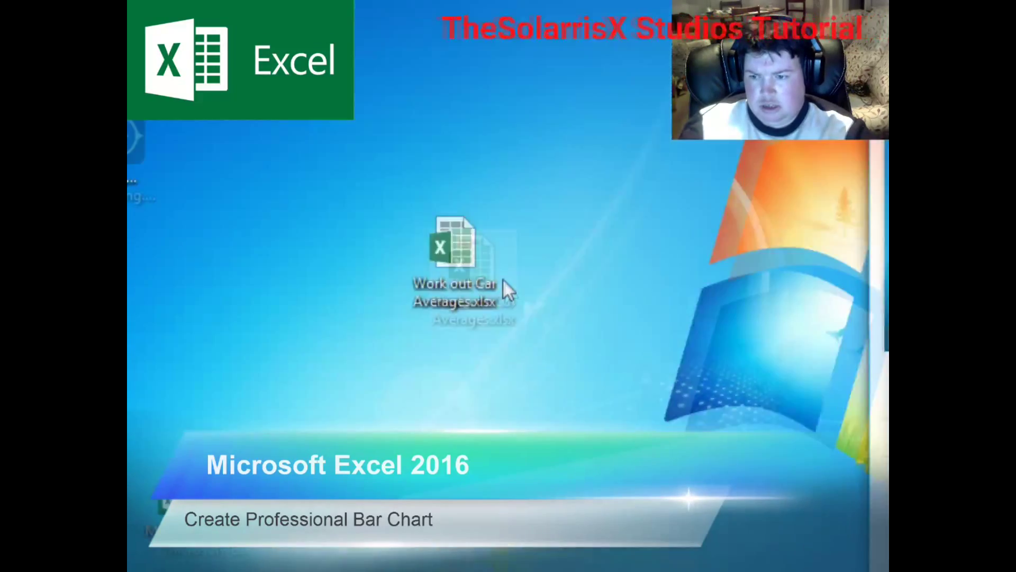
double_click(440, 290)
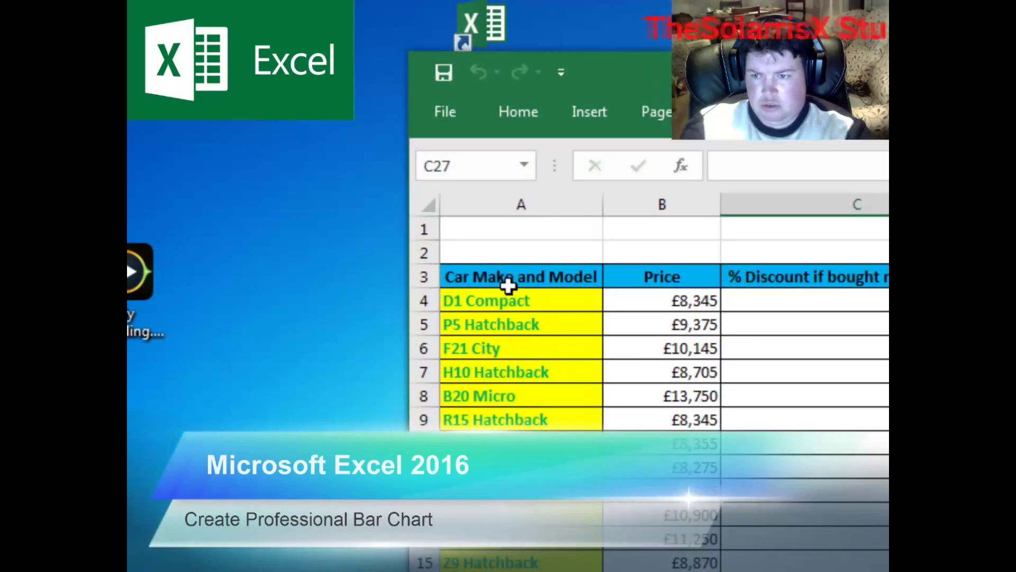
- Copy the car make and price cells A3:B15 and open a new blank workbook full-screen
mouse_move(508, 286)
mouse_down()
mouse_move(508, 301)
mouse_move(661, 467)
mouse_move(699, 538)
mouse_move(508, 306)
mouse_up()
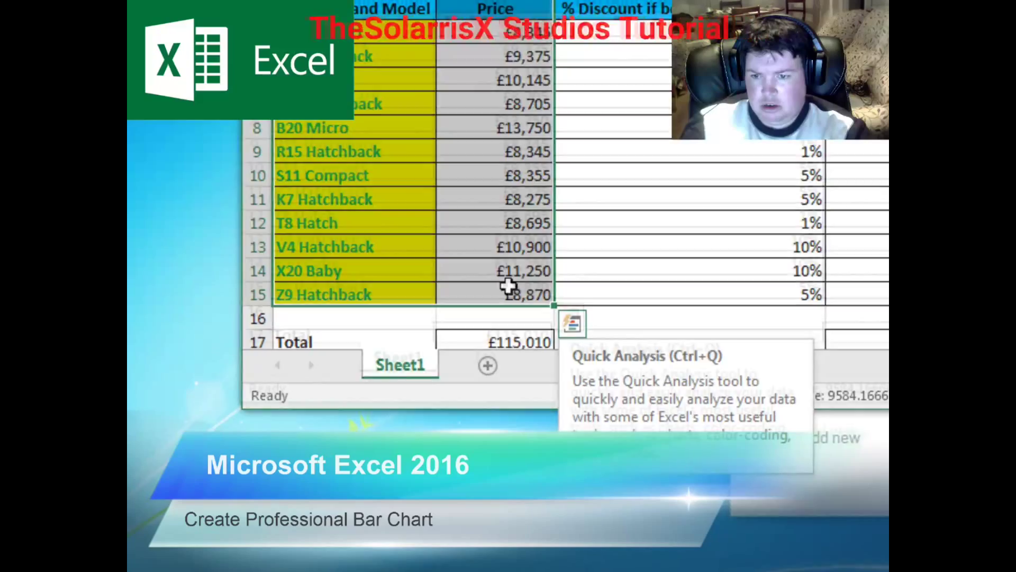
right_click(507, 286)
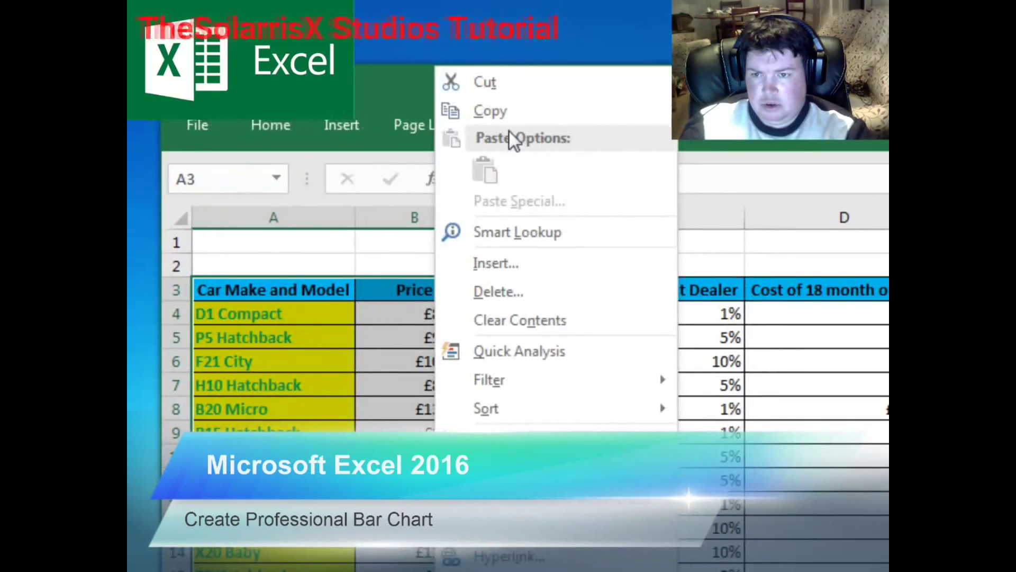
click(508, 109)
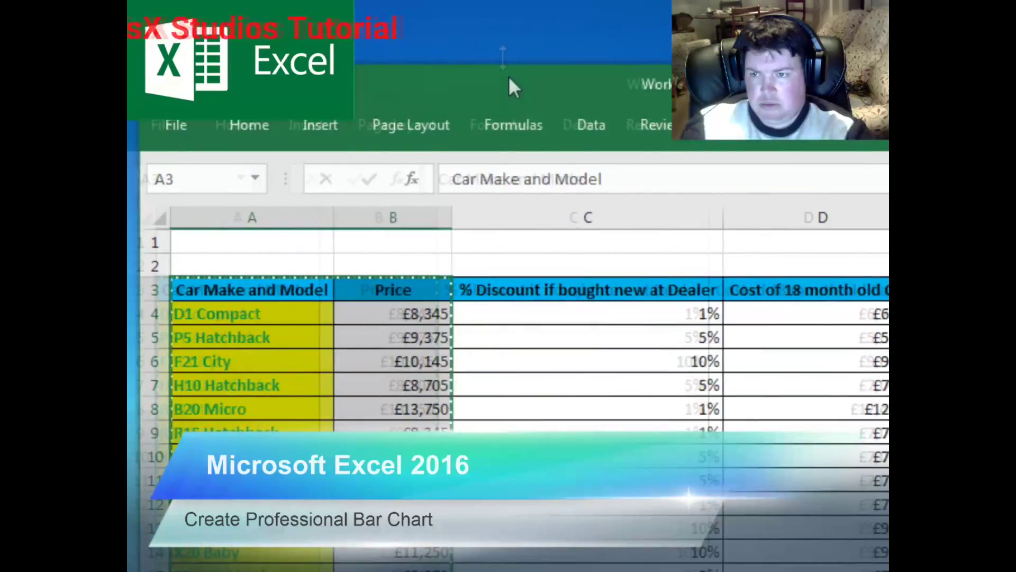
drag(510, 75, 509, 175)
double_click(502, 59)
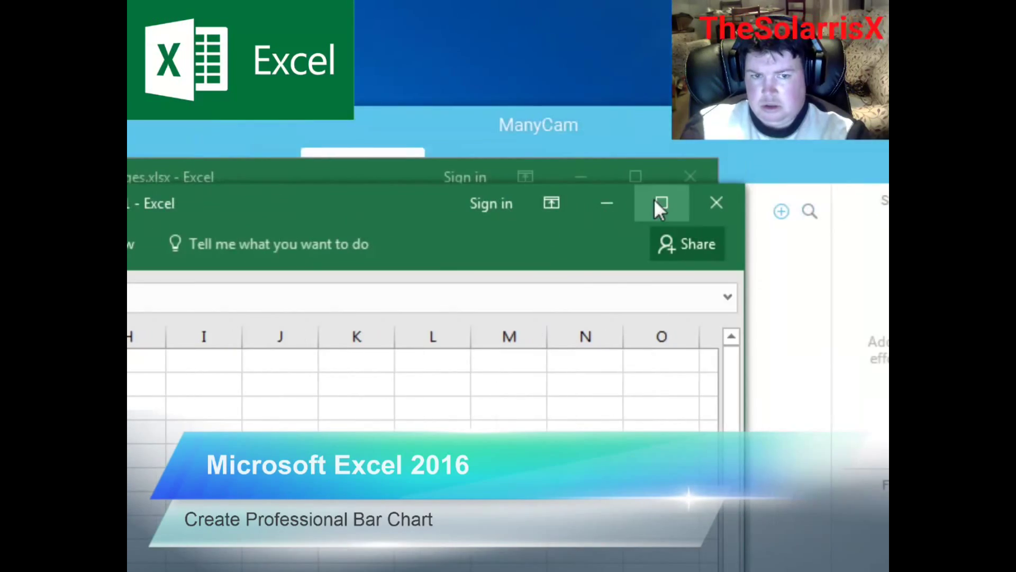
click(661, 205)
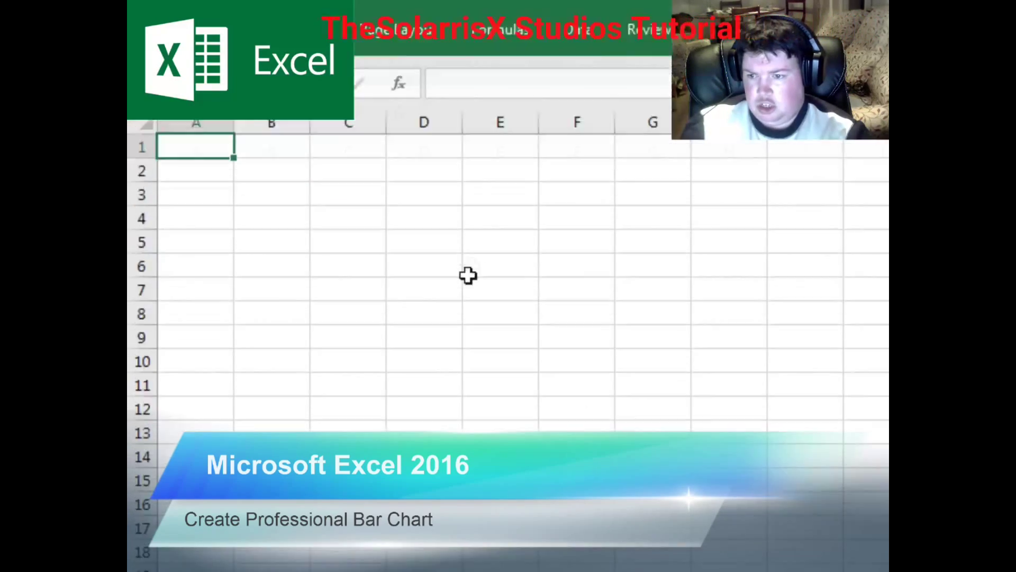
- Paste the car table at D5 and widen column D to fit 'Car Make and Model'
right_click(455, 272)
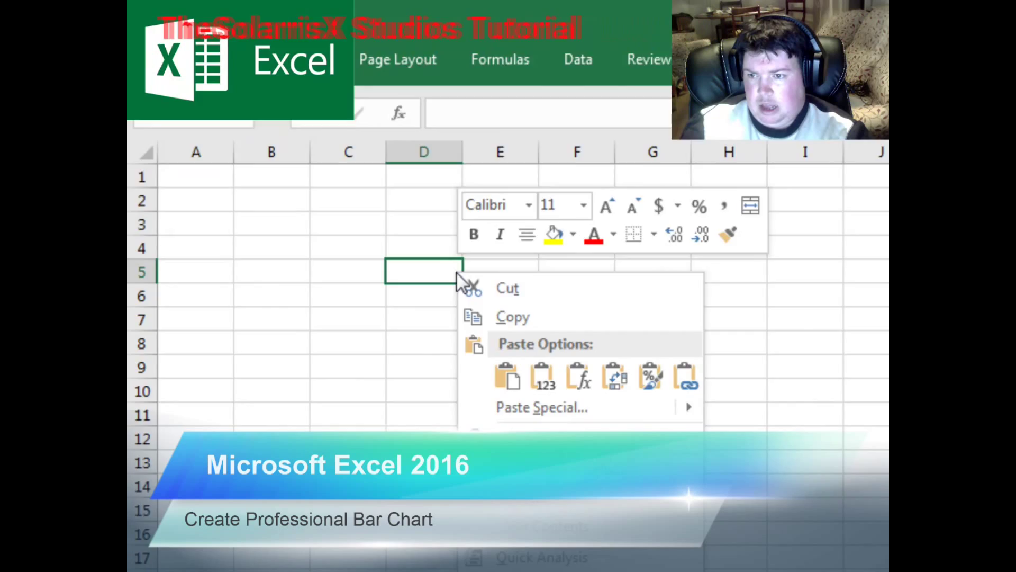
click(504, 297)
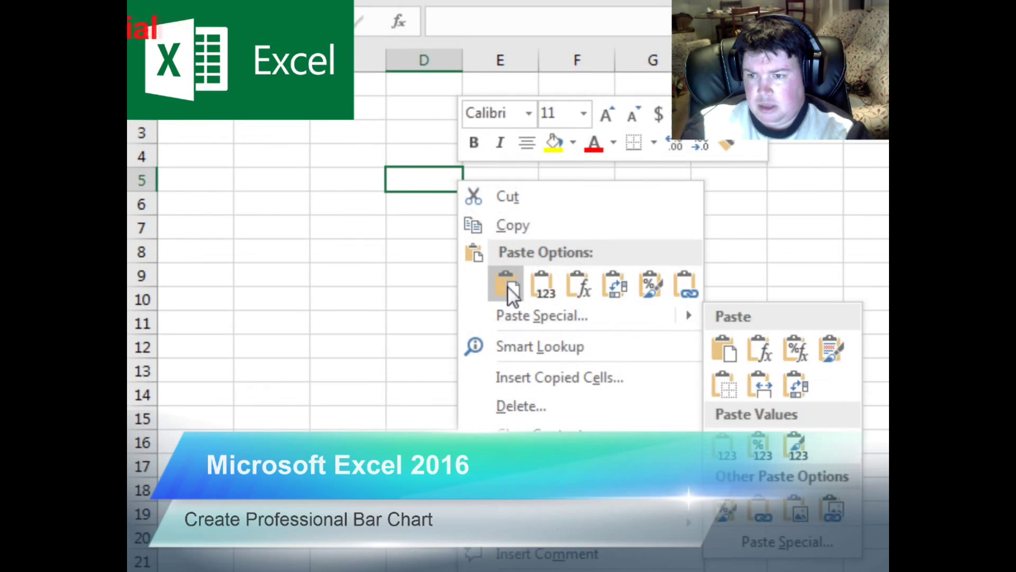
click(504, 288)
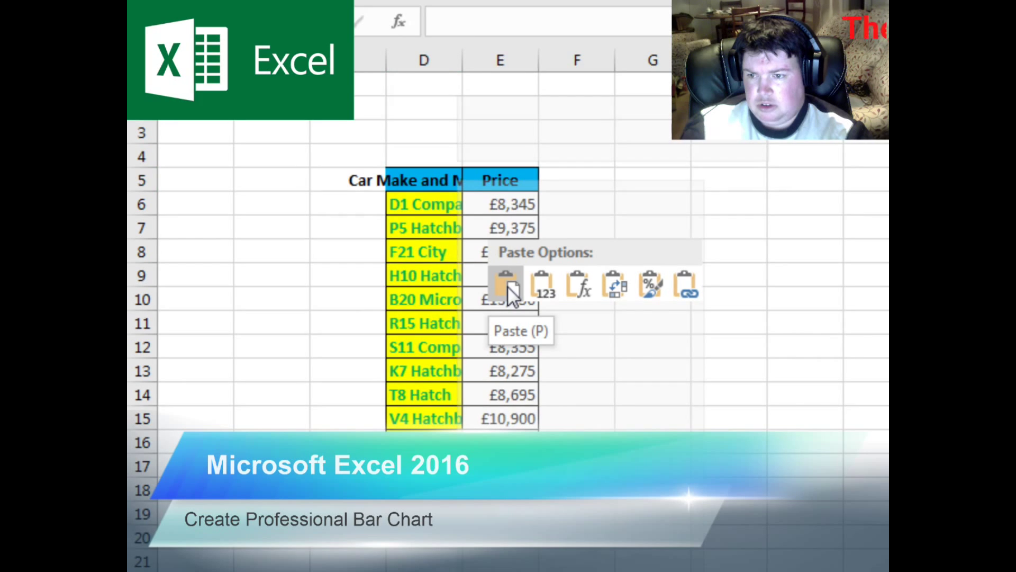
click(508, 289)
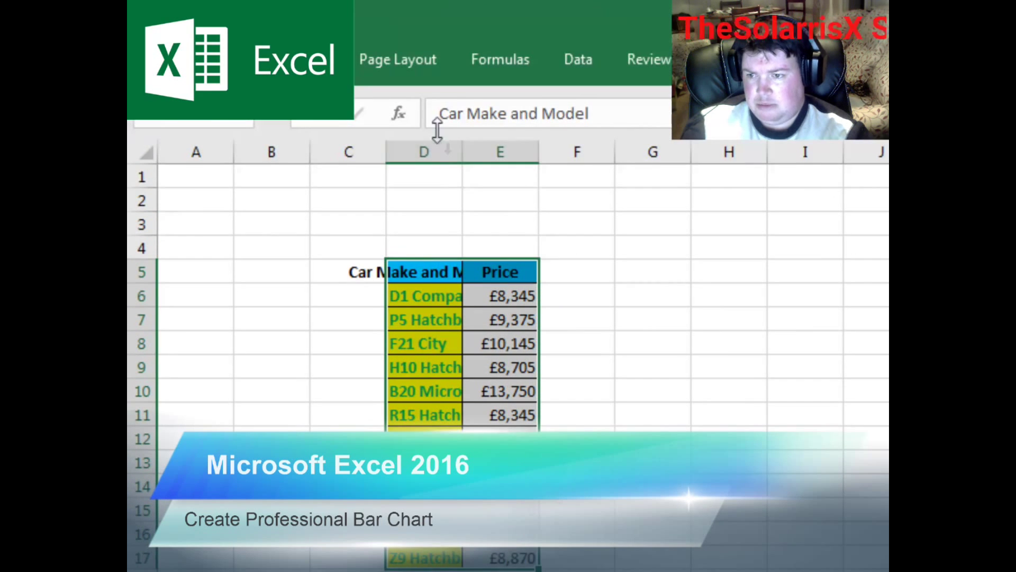
click(400, 268)
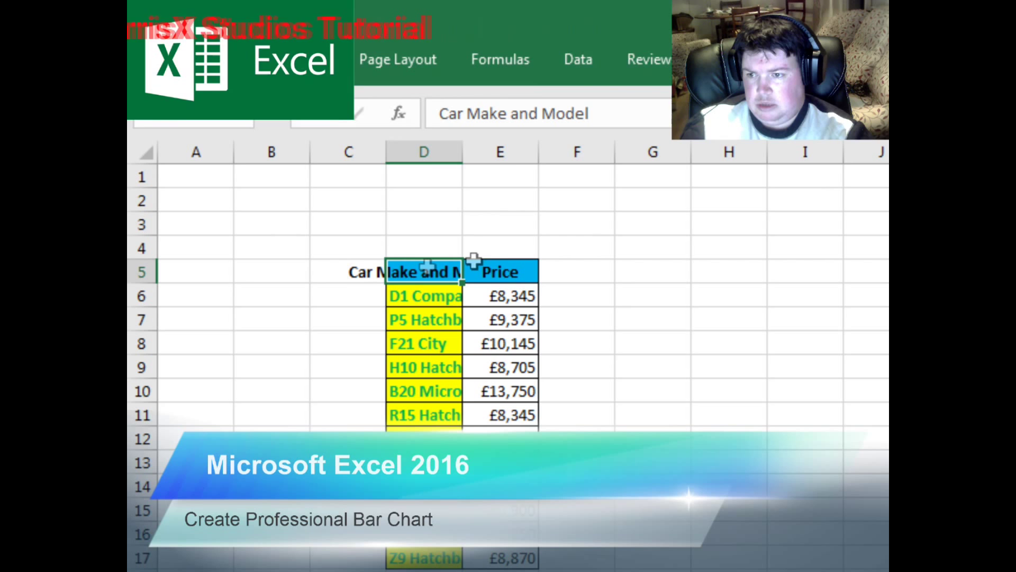
double_click(459, 146)
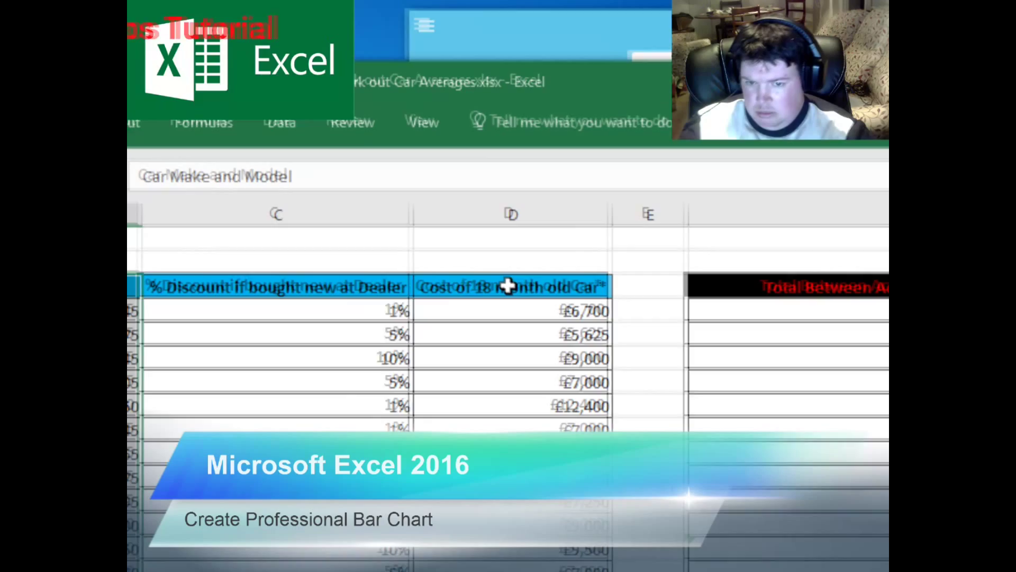
- Copy the 'Cost of 18 month old Car*' column from the original workbook
click(668, 222)
drag(508, 286, 507, 325)
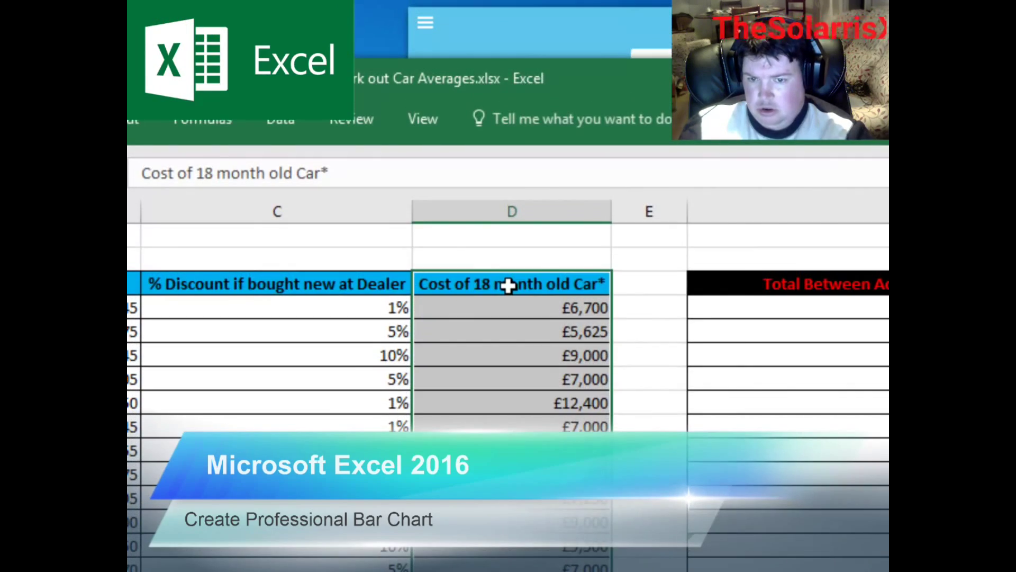
right_click(508, 40)
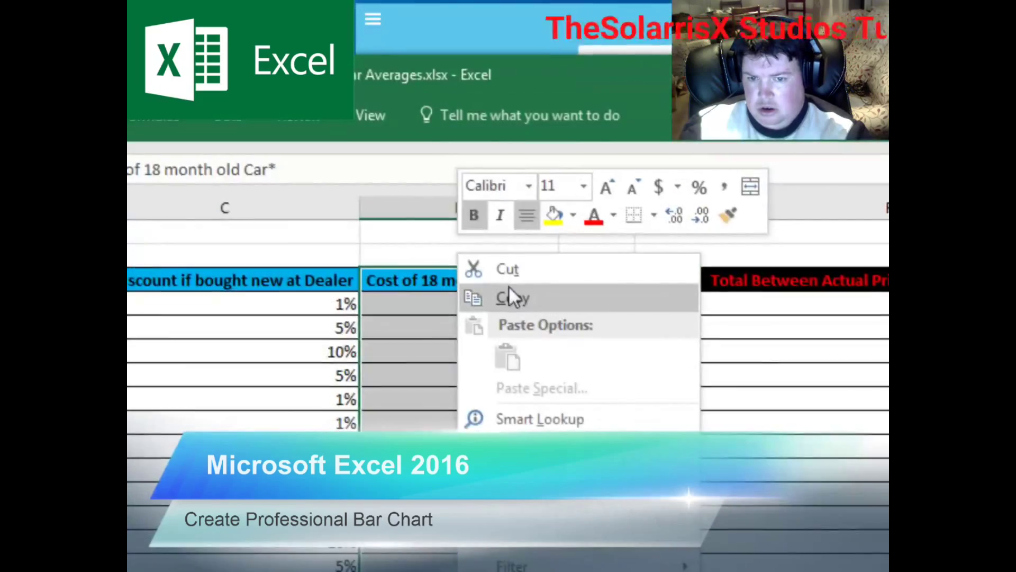
click(516, 306)
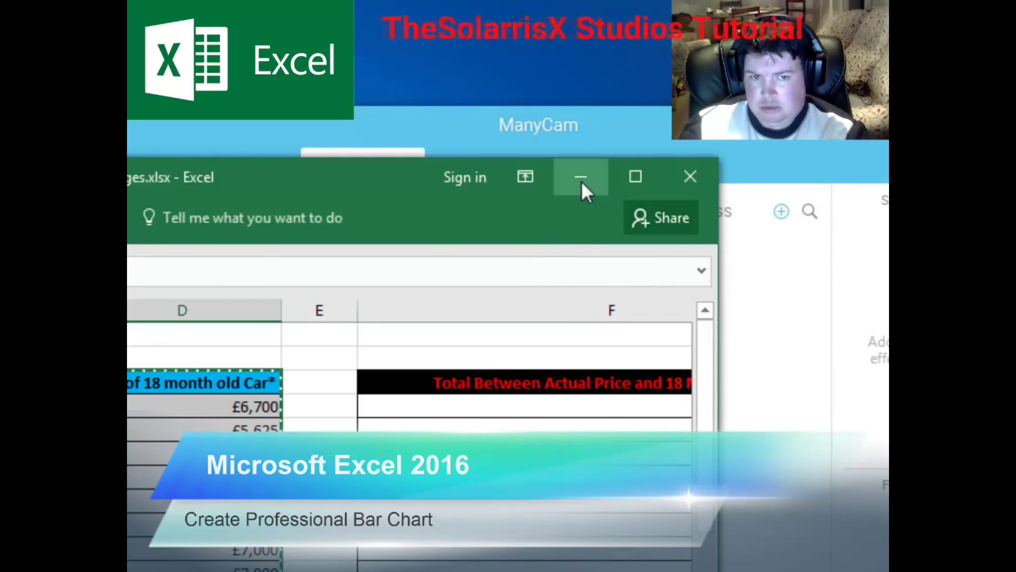
- Paste the cost column into F5 of Book1 and widen column F to fit its header
click(582, 183)
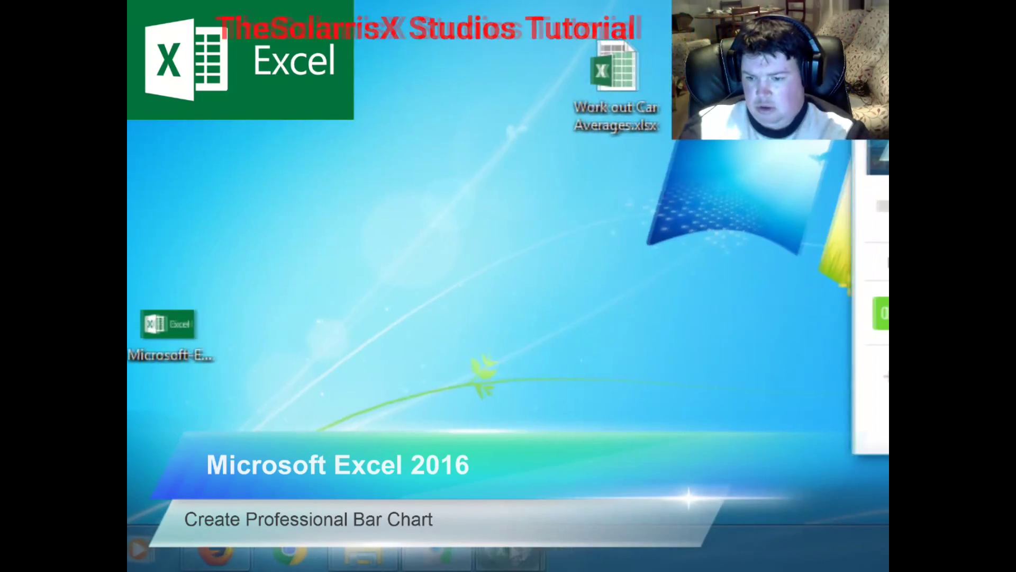
mouse_move(508, 554)
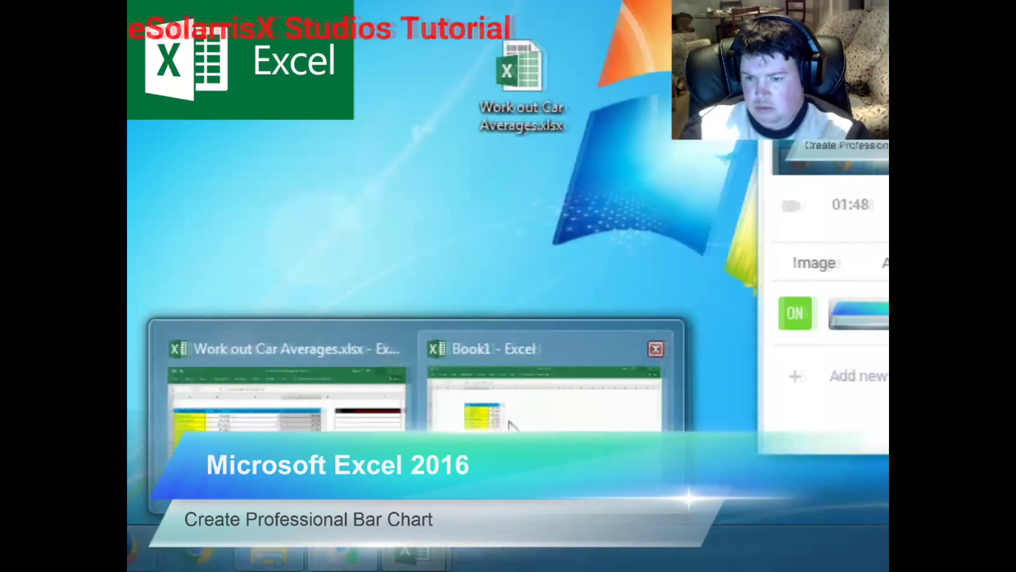
click(609, 413)
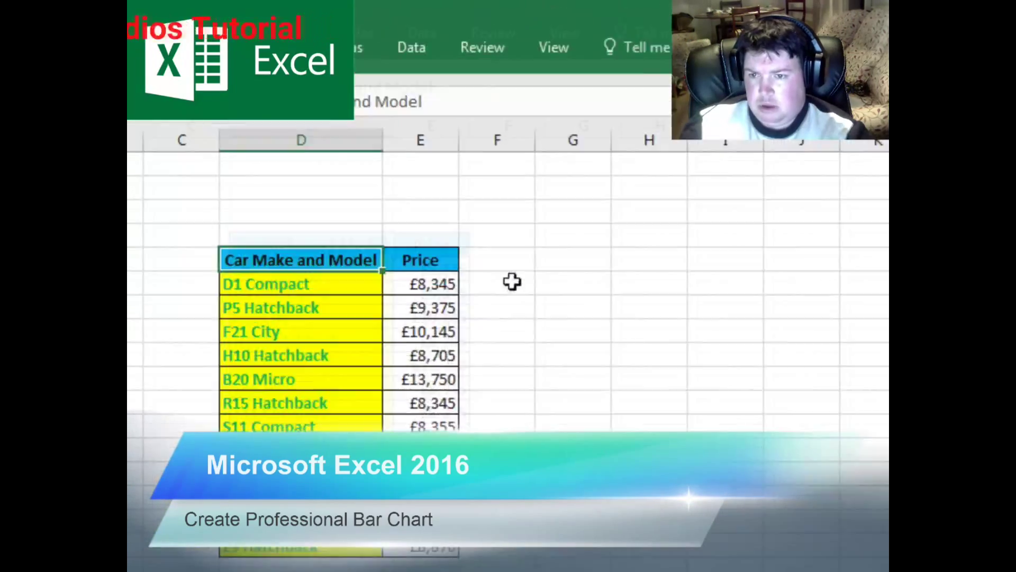
right_click(510, 260)
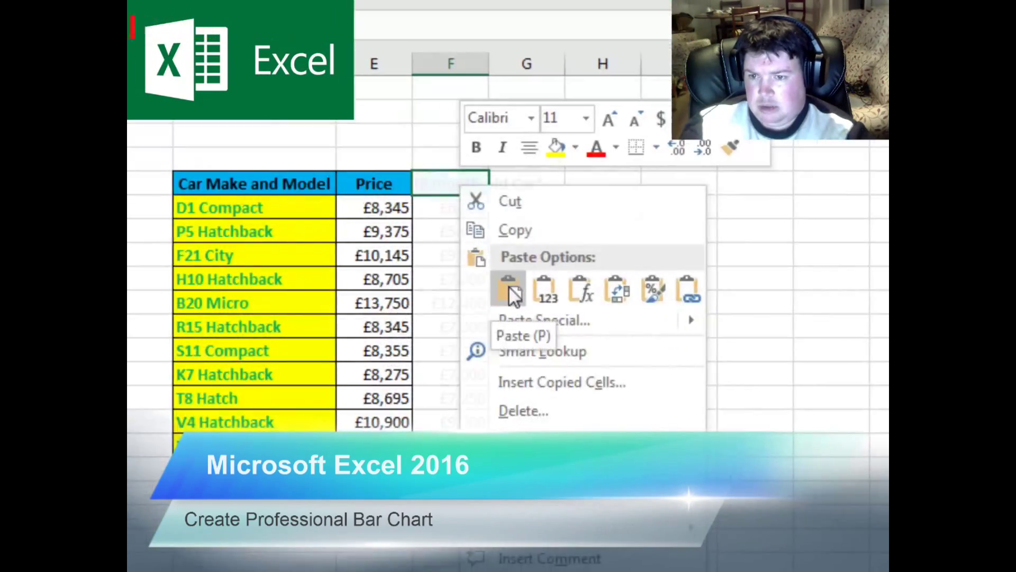
click(509, 290)
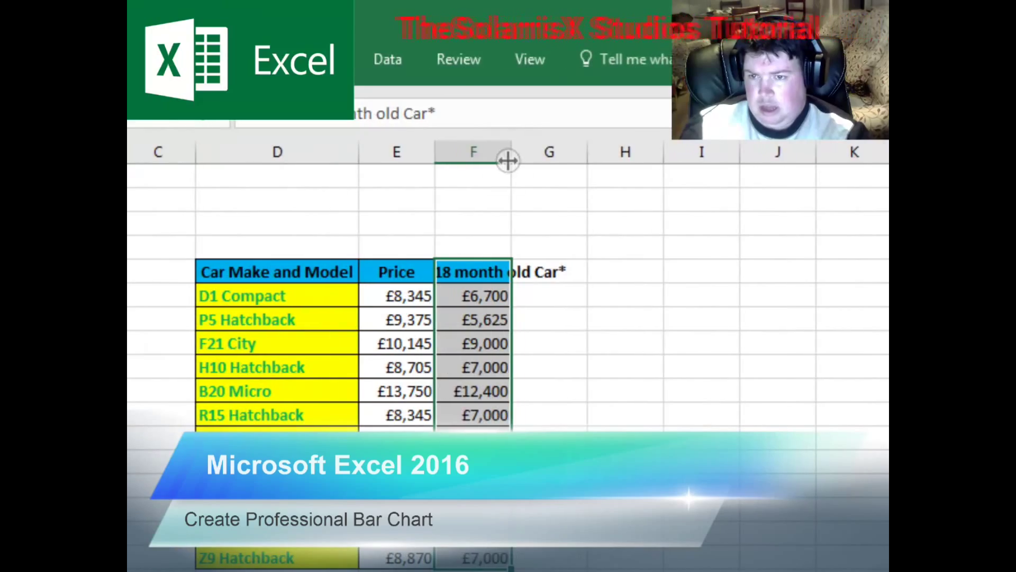
double_click(509, 160)
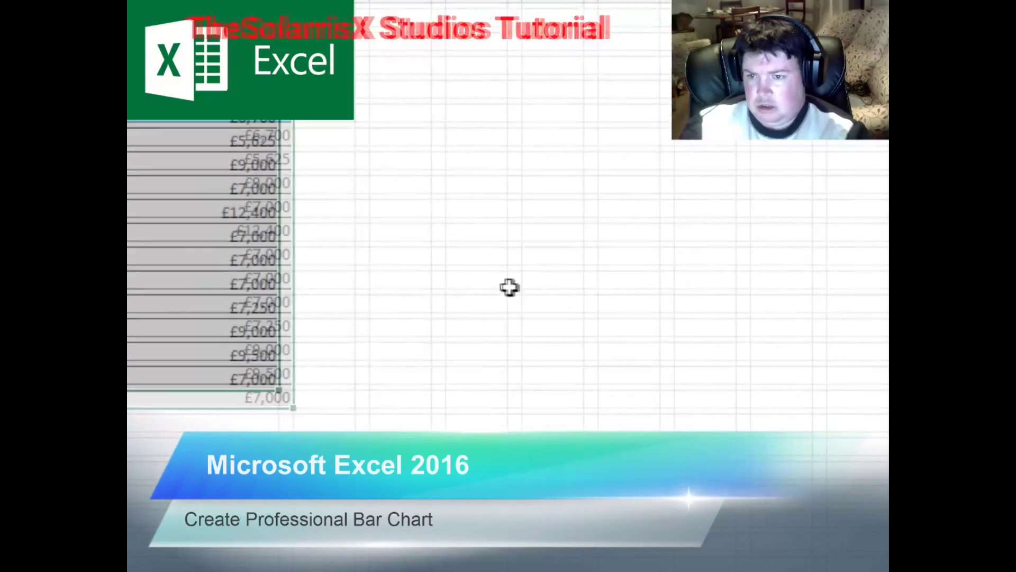
click(495, 281)
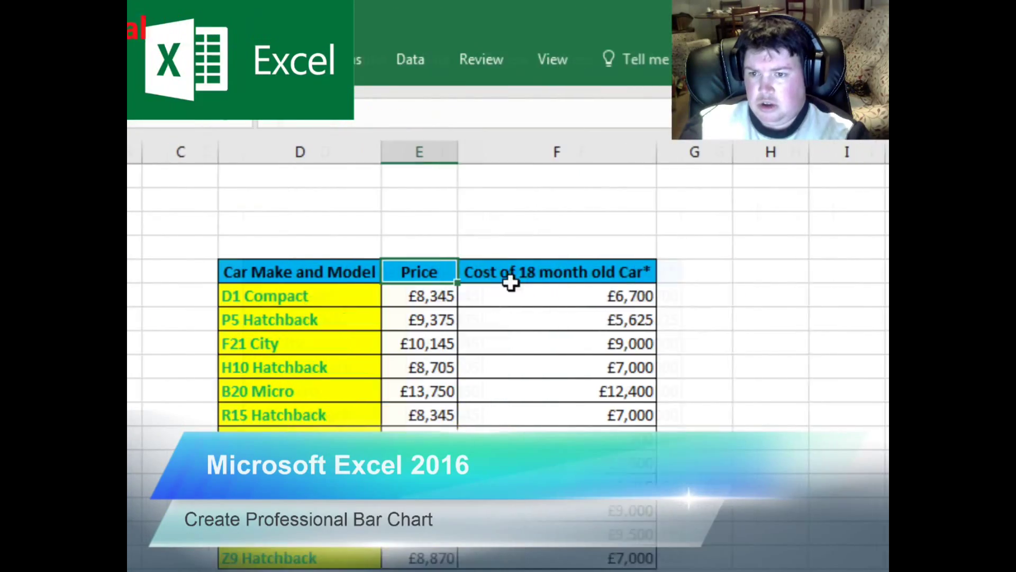
click(589, 275)
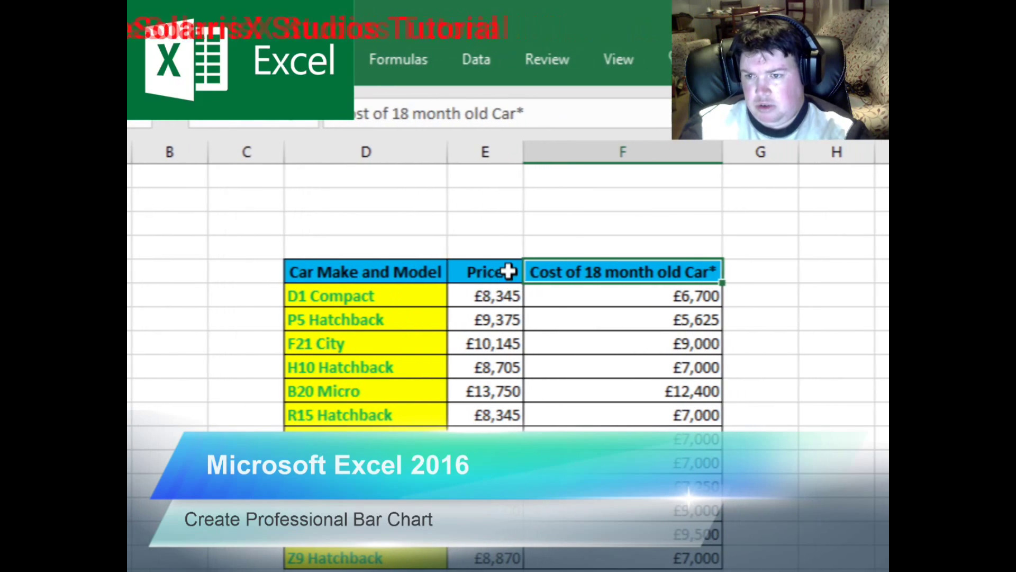
- Retitle E5 'Price if New', autofit column E, and select the table D5:F17
click(507, 272)
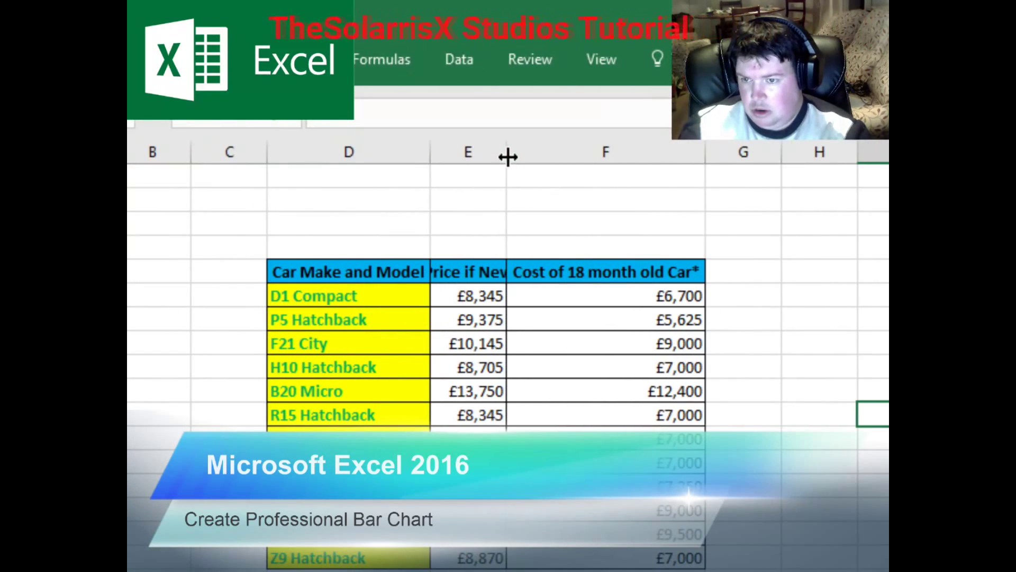
double_click(506, 156)
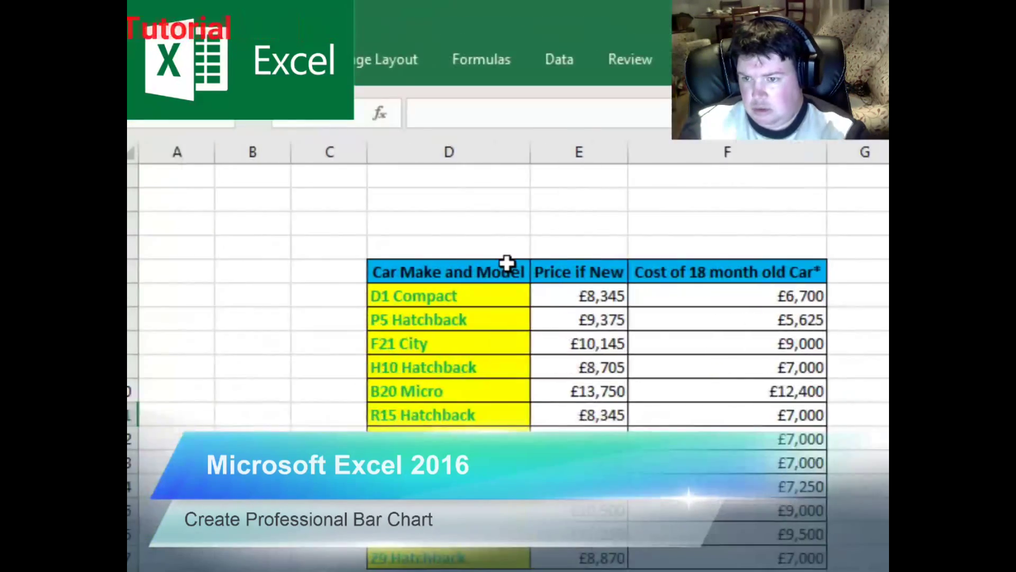
drag(522, 270, 670, 415)
drag(513, 290, 514, 433)
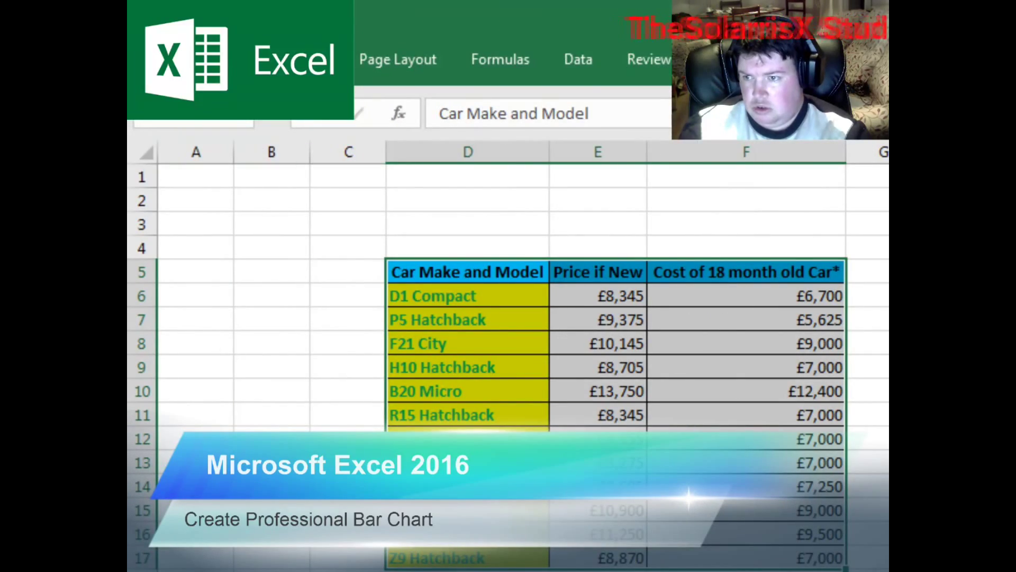
- Insert a 3-D Clustered Column chart of the table and drag it right of the data
click(318, 59)
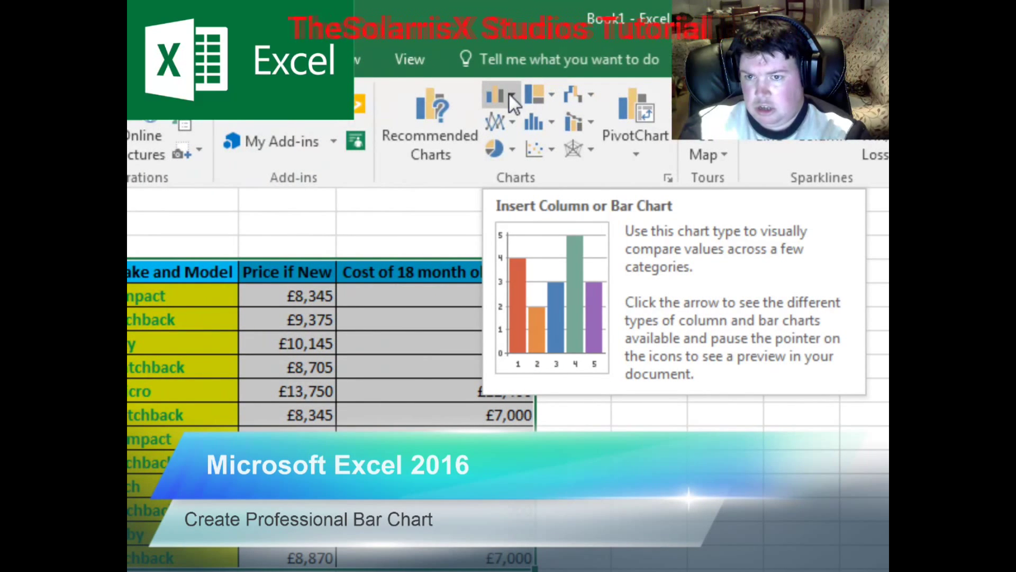
click(510, 95)
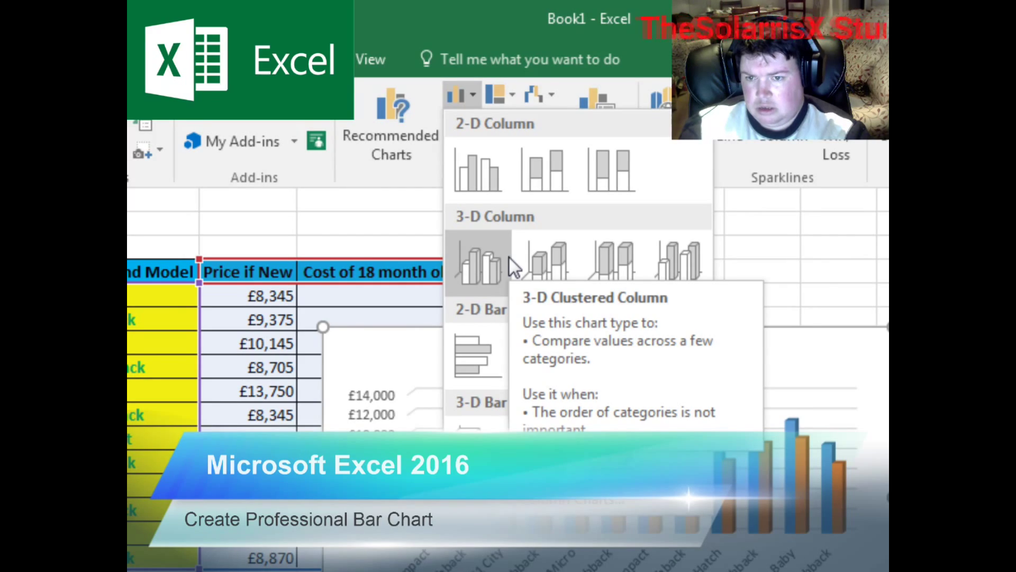
click(509, 258)
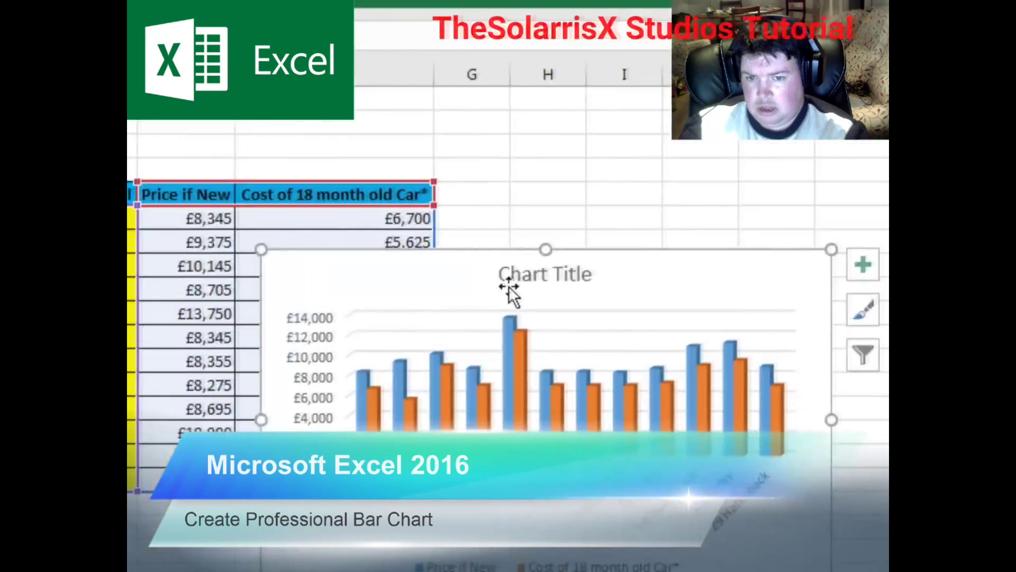
drag(509, 294, 495, 276)
- Replace the placeholder chart title with typed text beginning 'Car Comparison Between New'
click(573, 289)
double_click(511, 290)
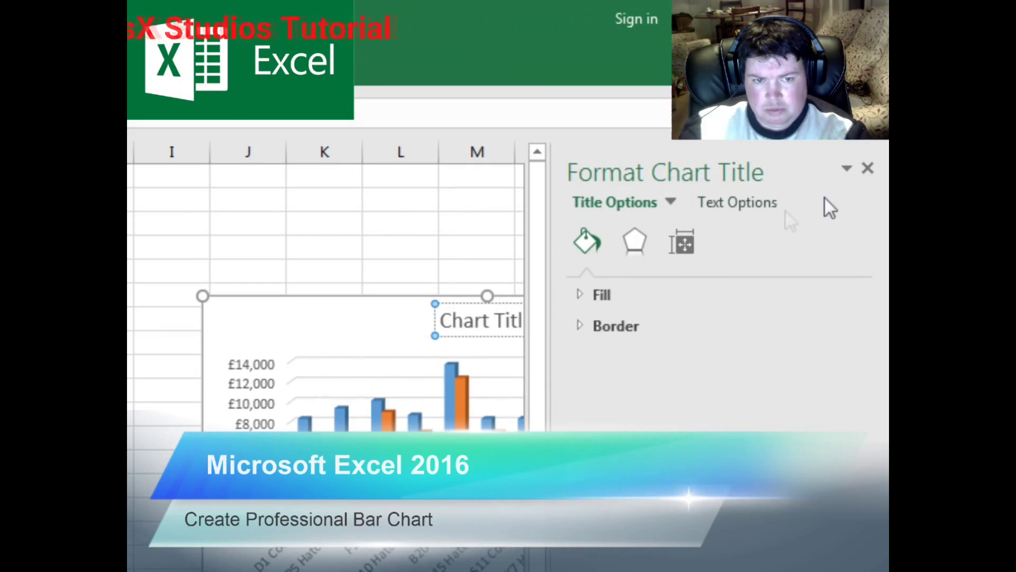
click(866, 171)
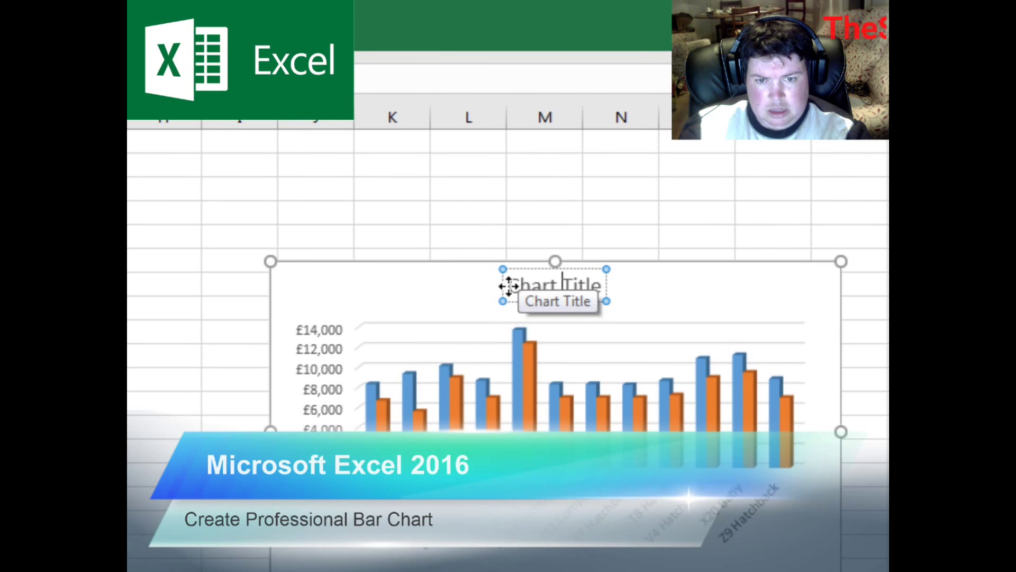
drag(511, 290, 614, 289)
text(Car)
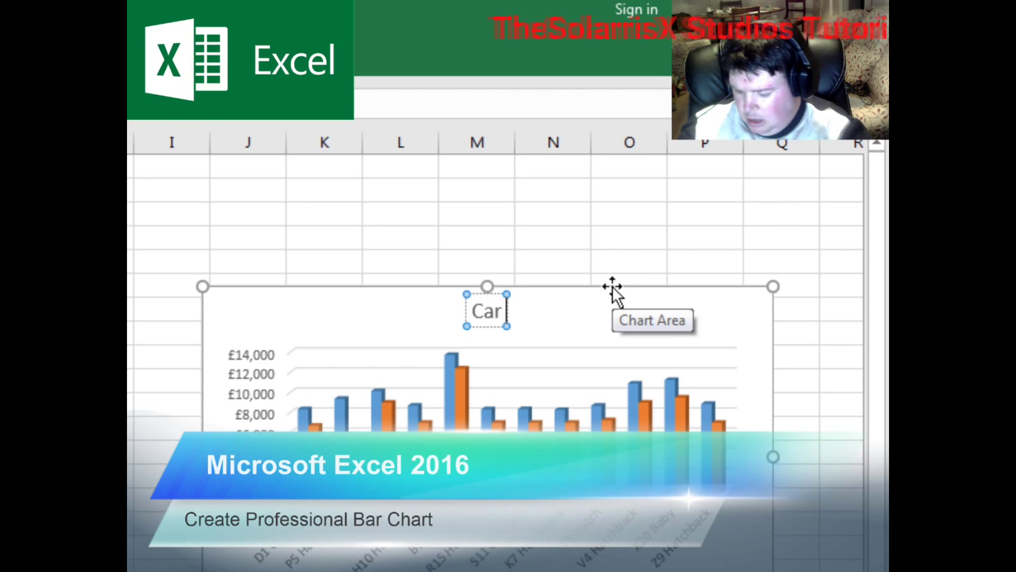
text( Compa)
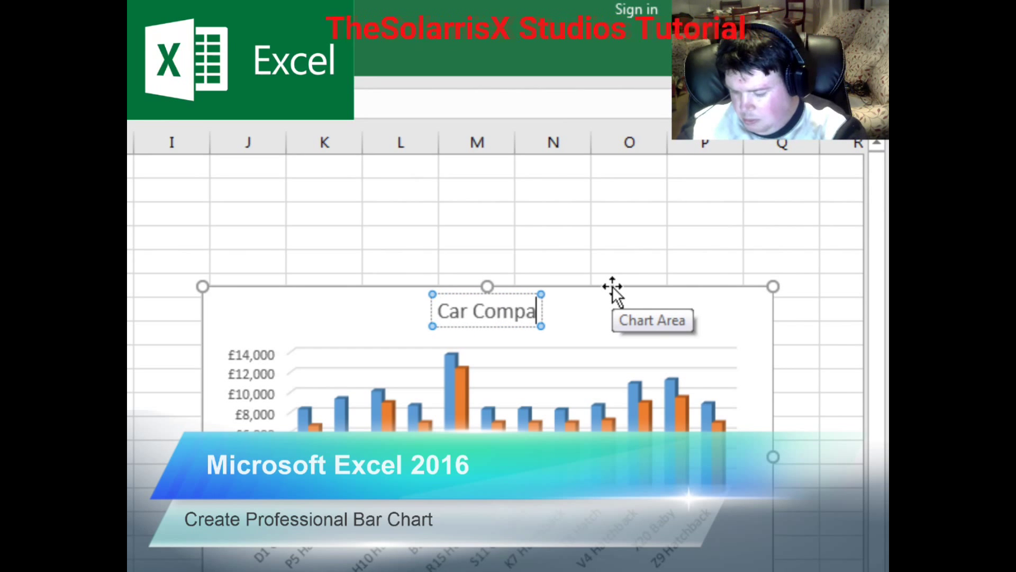
text(ris)
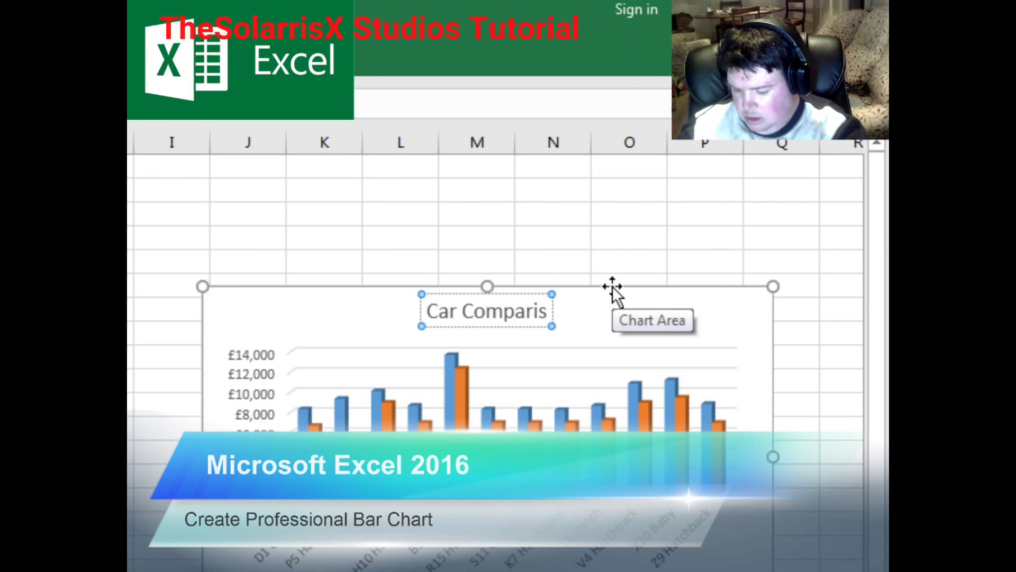
text(on)
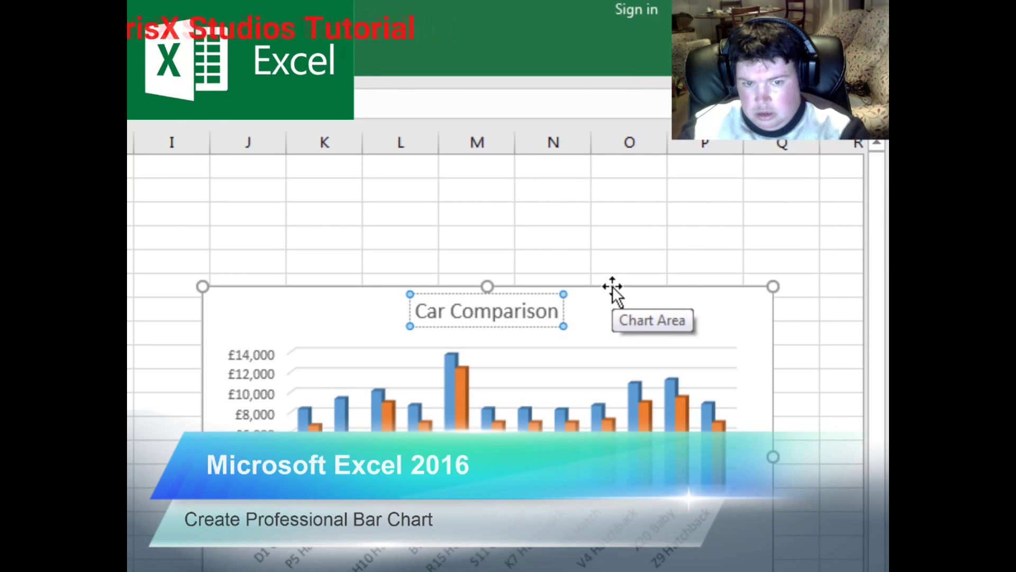
text( Be)
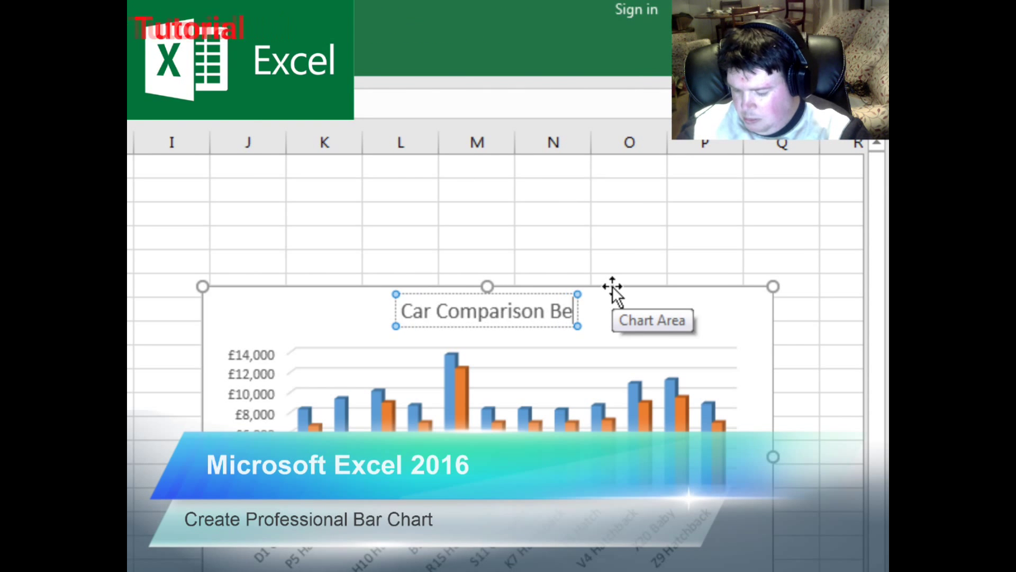
text(tween n)
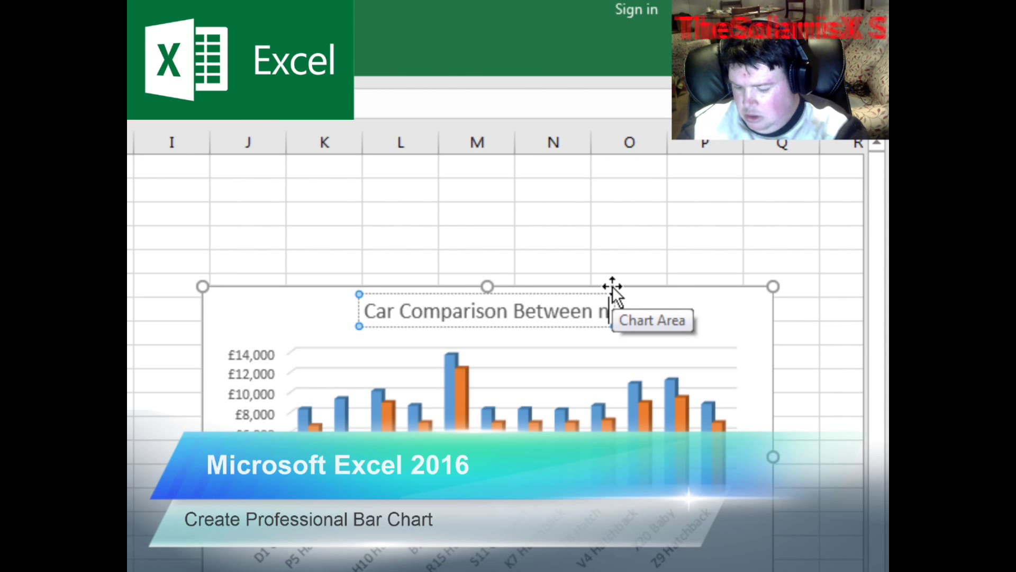
key(BackSpace)
text(New)
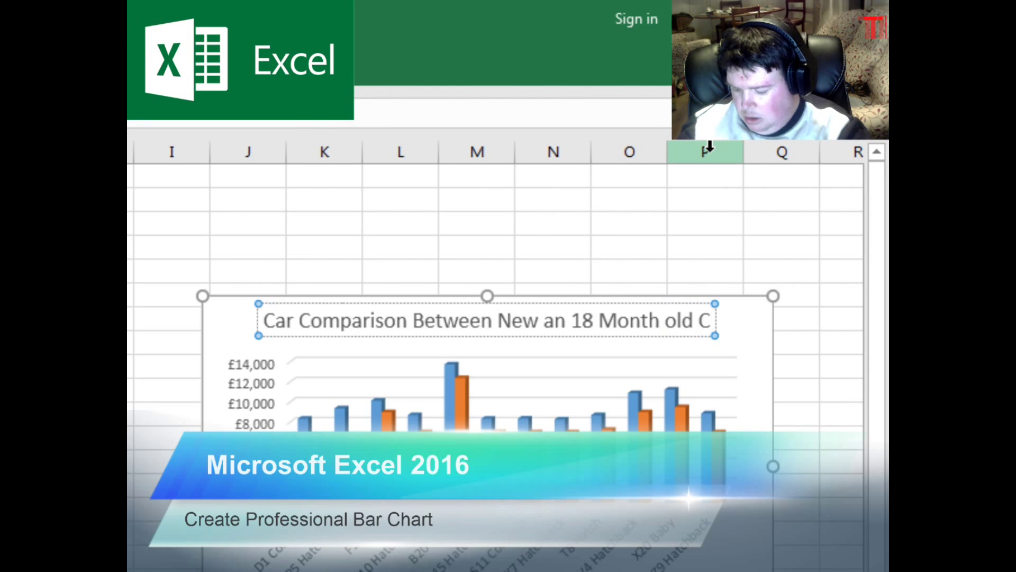
text(ard)
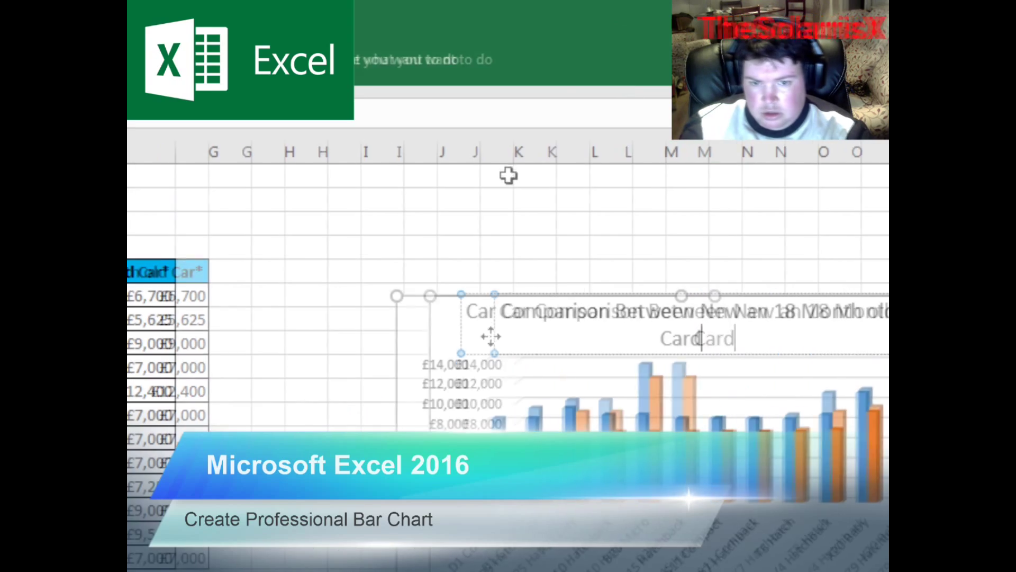
- Delete the leading 'Car' so the title reads 'Comparison Between New an 18 Month Old Cars'
click(303, 311)
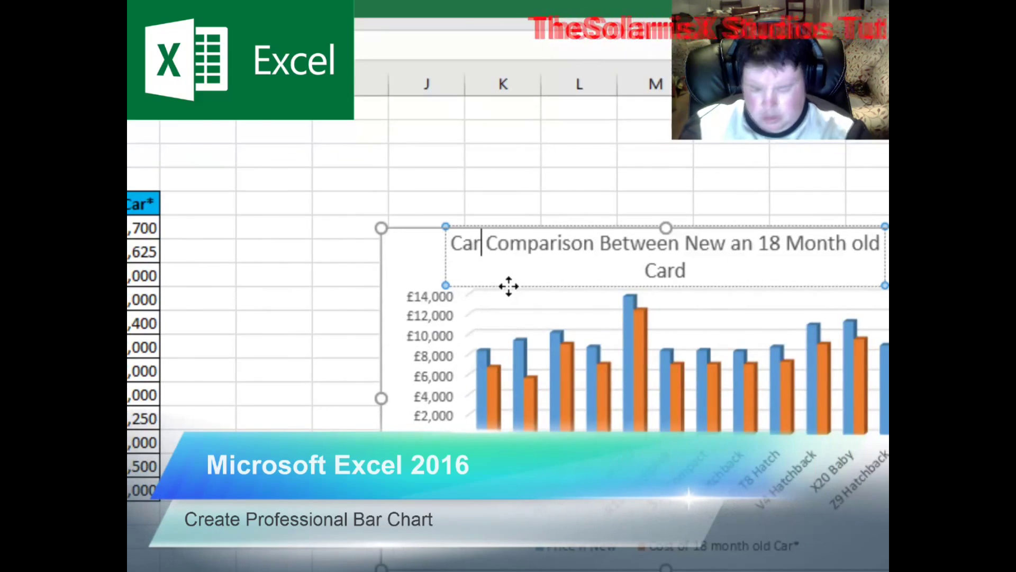
key(BackSpace)
key(BackSpace)
key(BackSpace)
key(BackSpace)
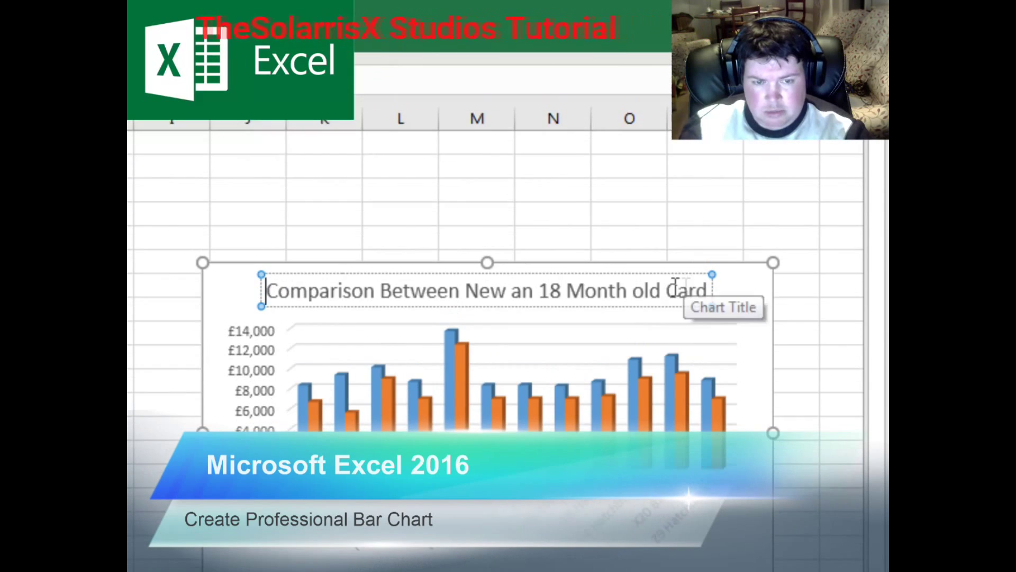
click(706, 287)
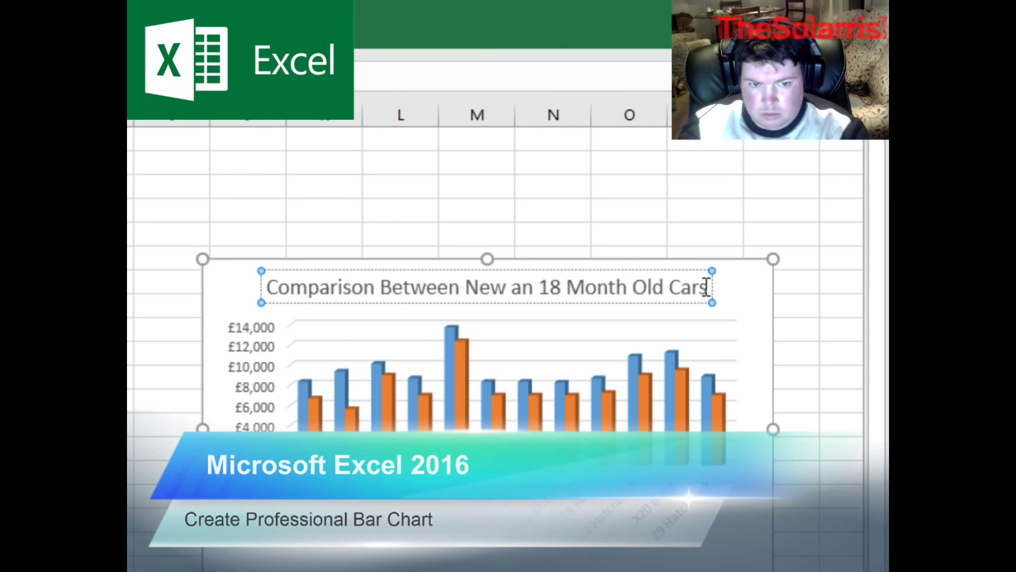
click(561, 392)
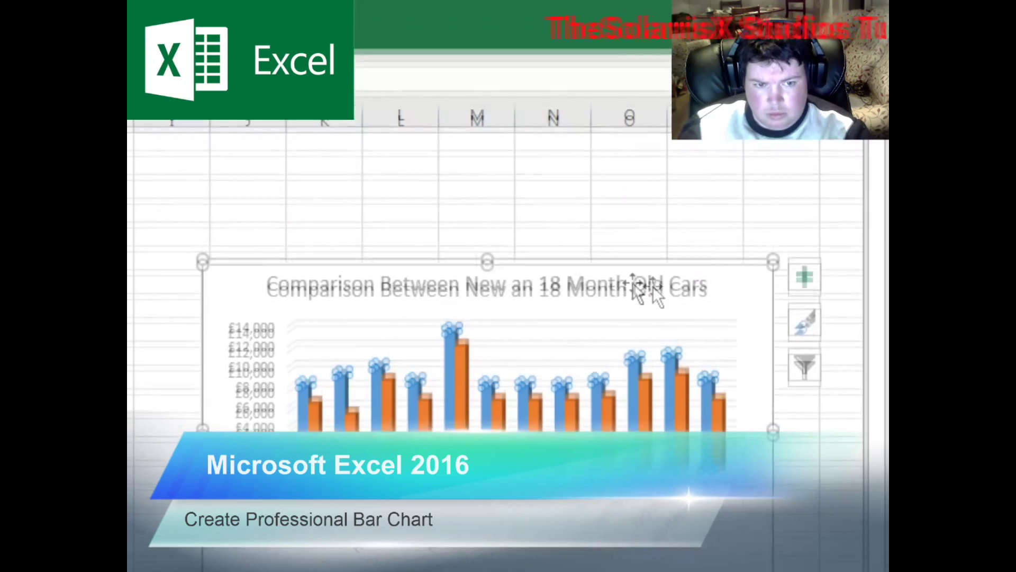
click(742, 307)
click(805, 274)
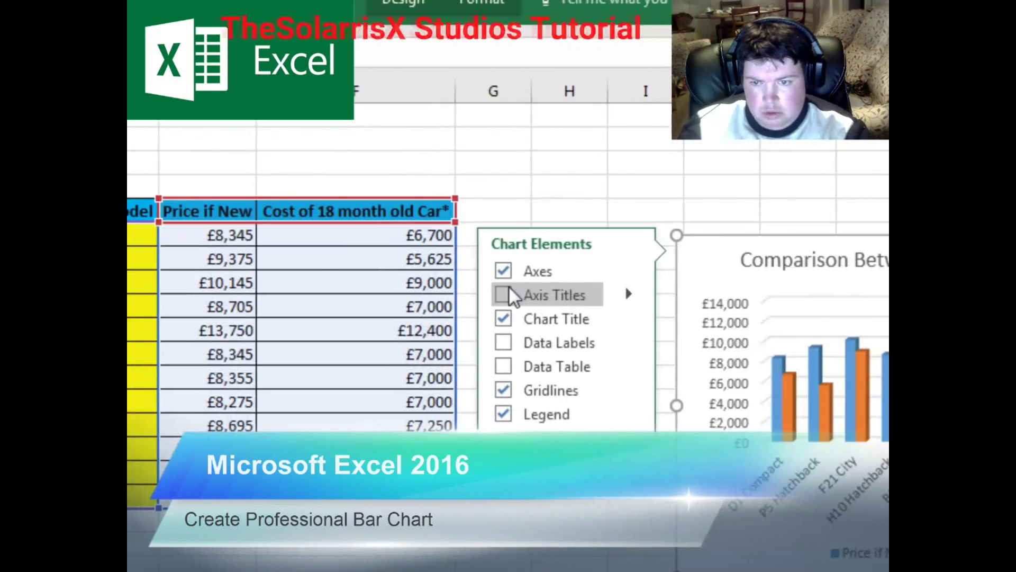
- Add axis titles to the chart and set the vertical axis title to 'Cost of Cars'
click(509, 288)
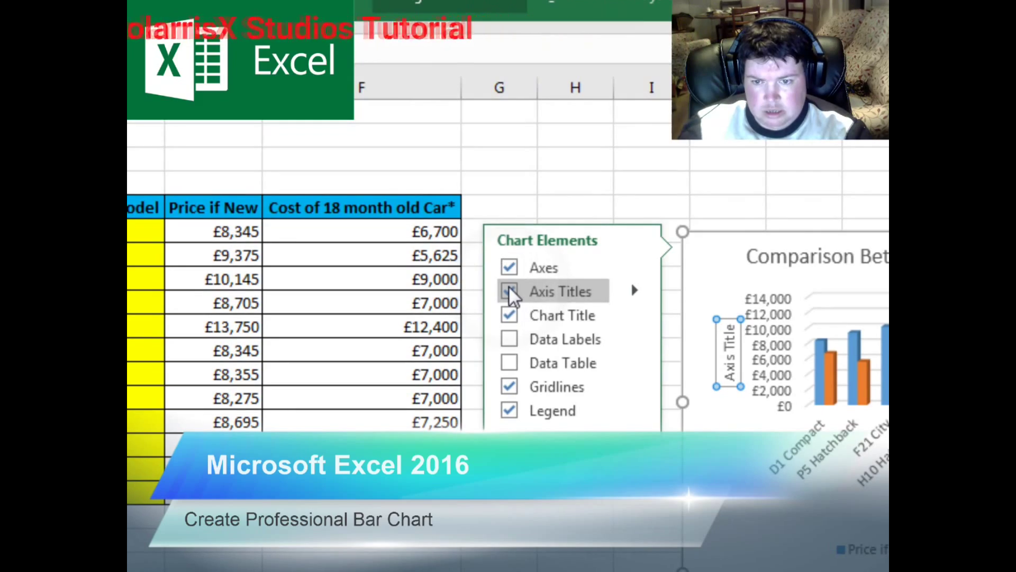
click(511, 289)
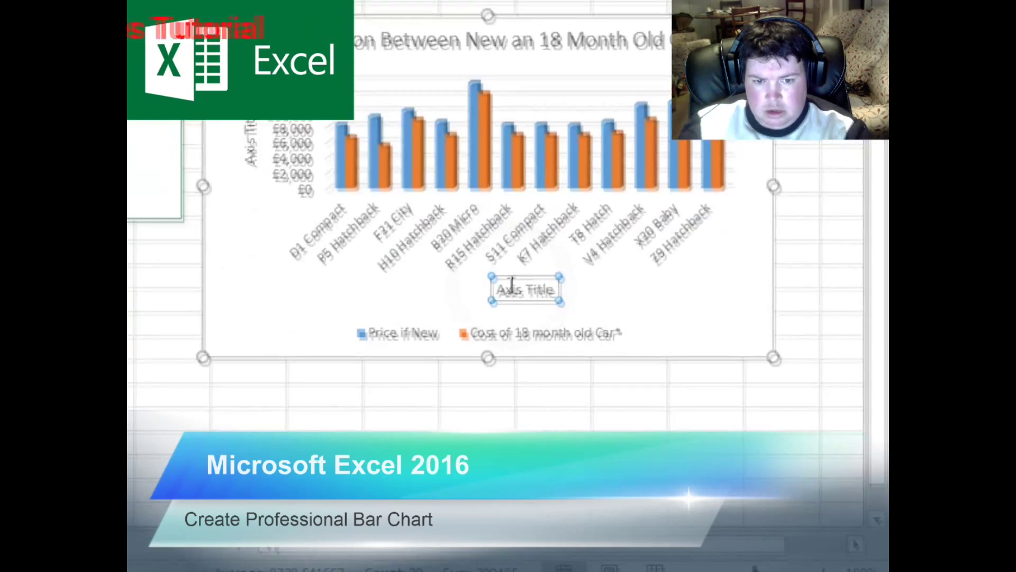
click(251, 144)
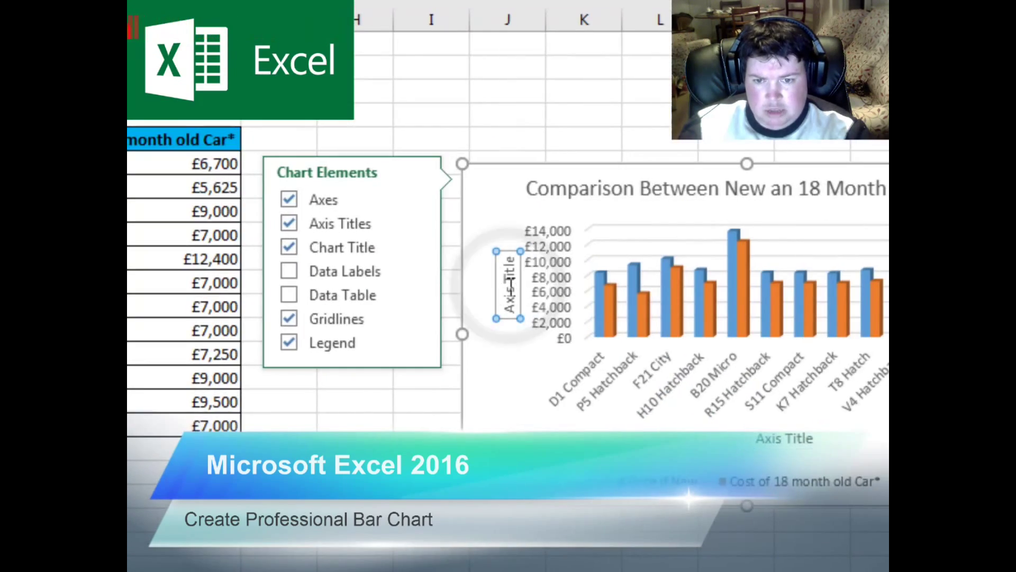
click(511, 285)
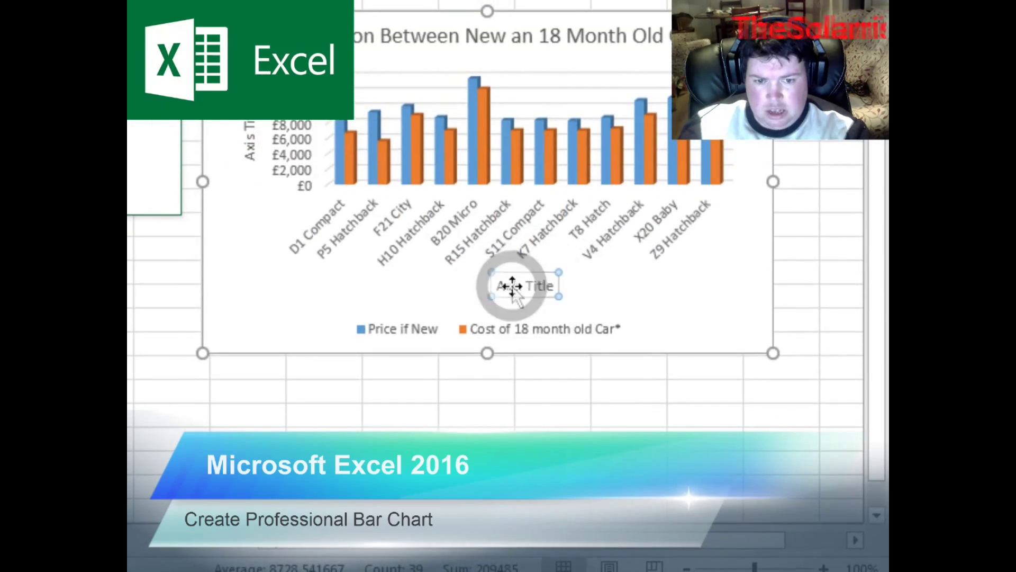
click(250, 170)
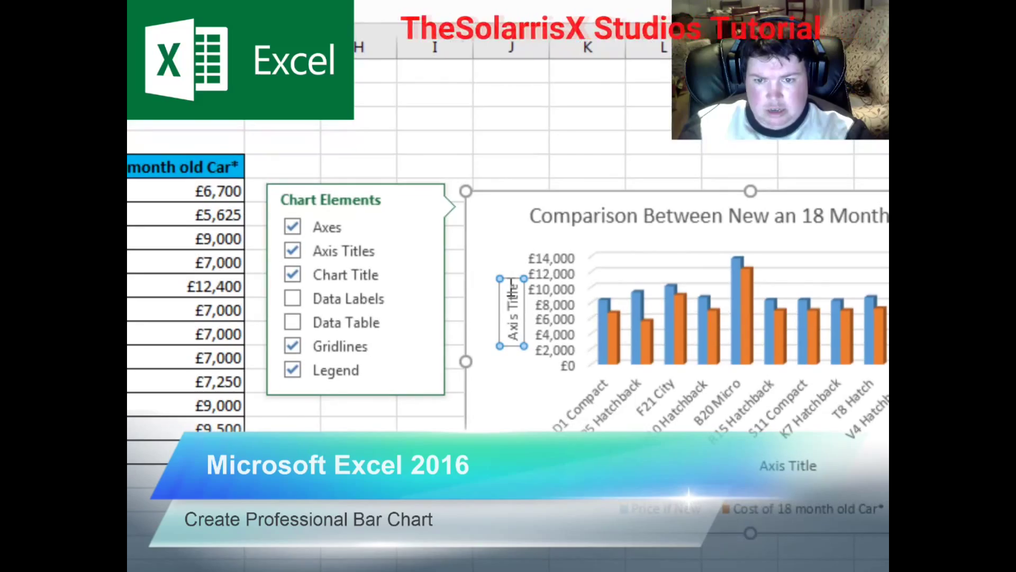
click(788, 465)
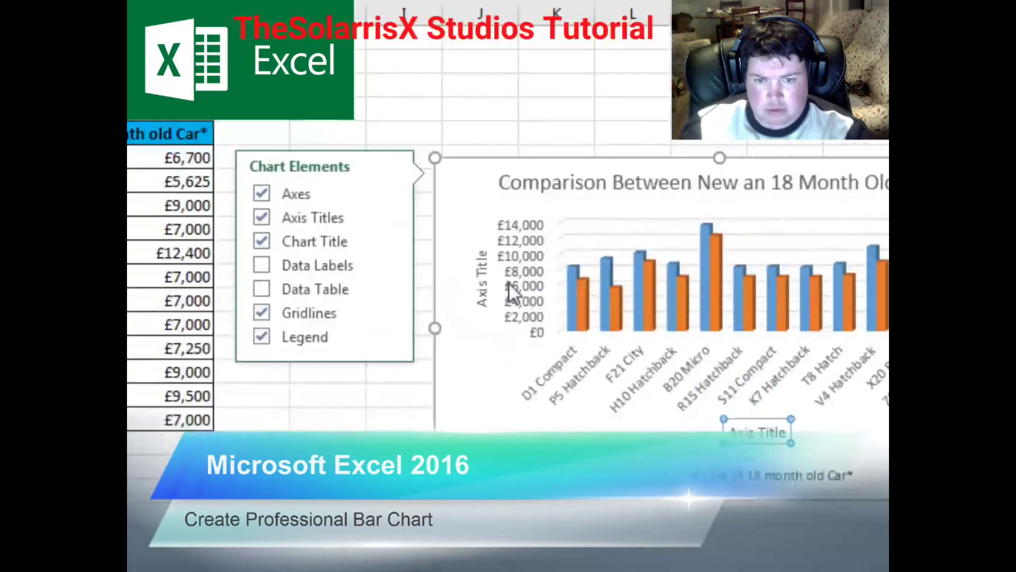
click(509, 286)
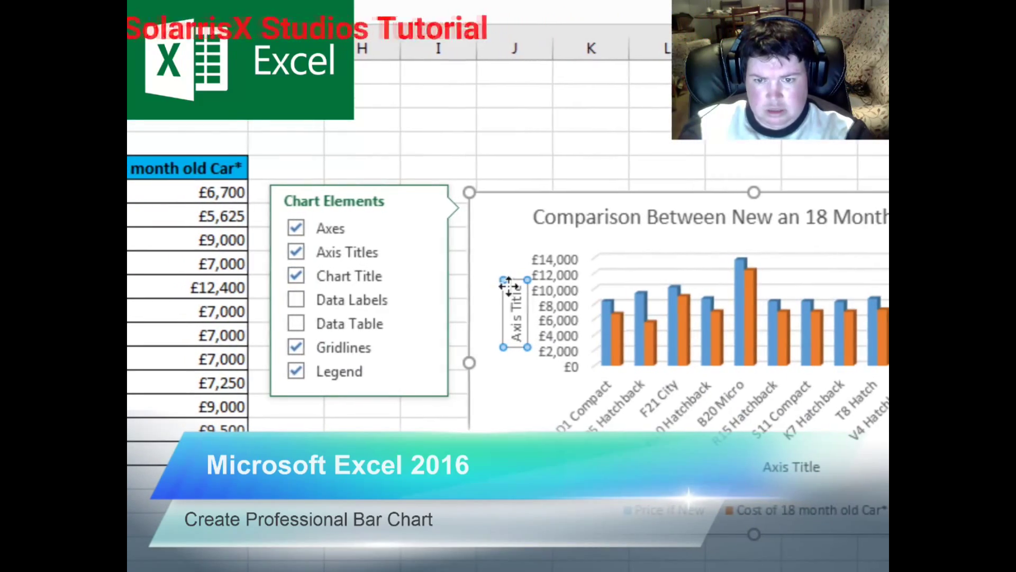
triple_click(509, 286)
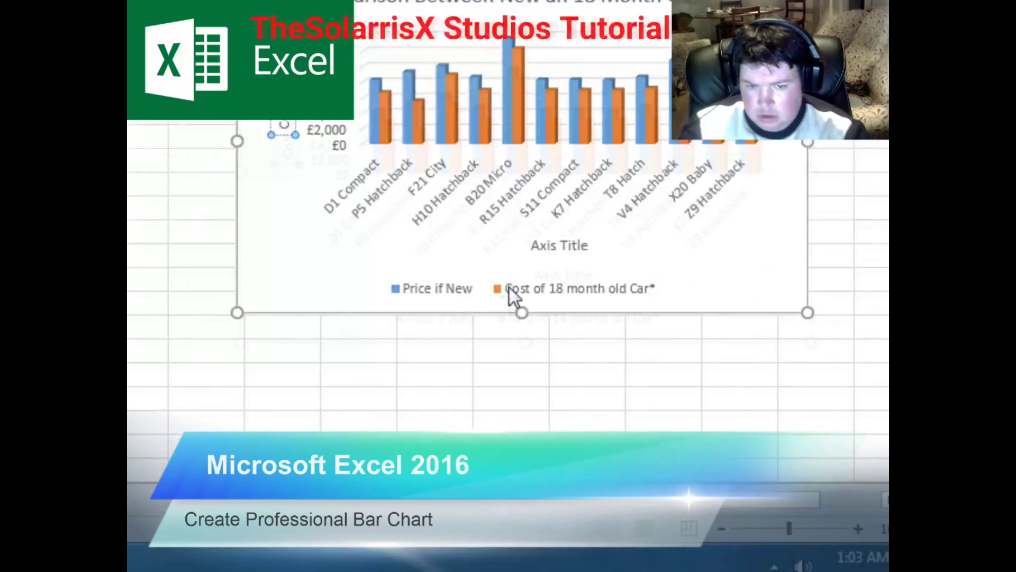
- Rename the horizontal axis title to 'Car Make and Model' and reselect the chart
click(866, 444)
triple_click(512, 288)
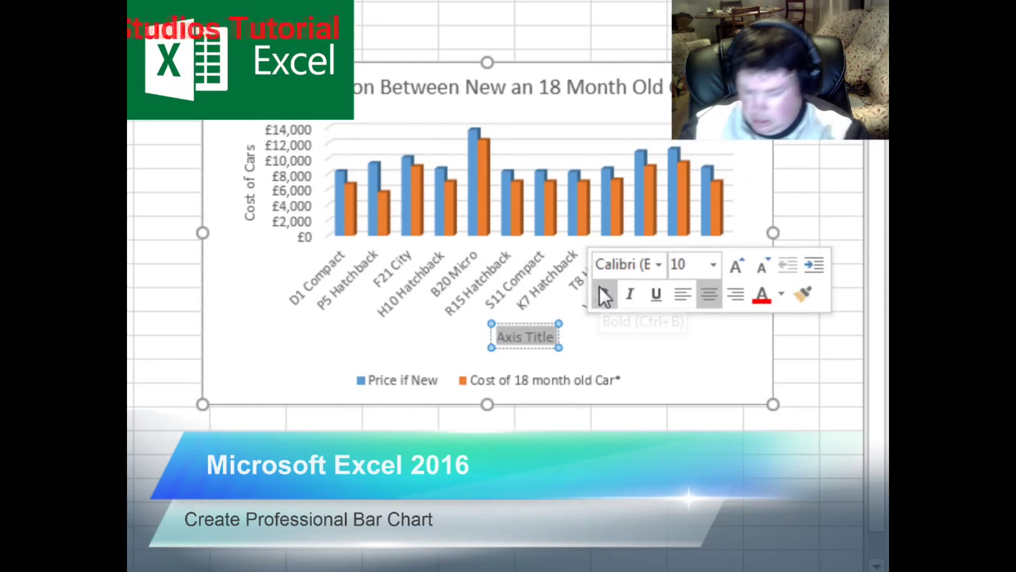
text(Car)
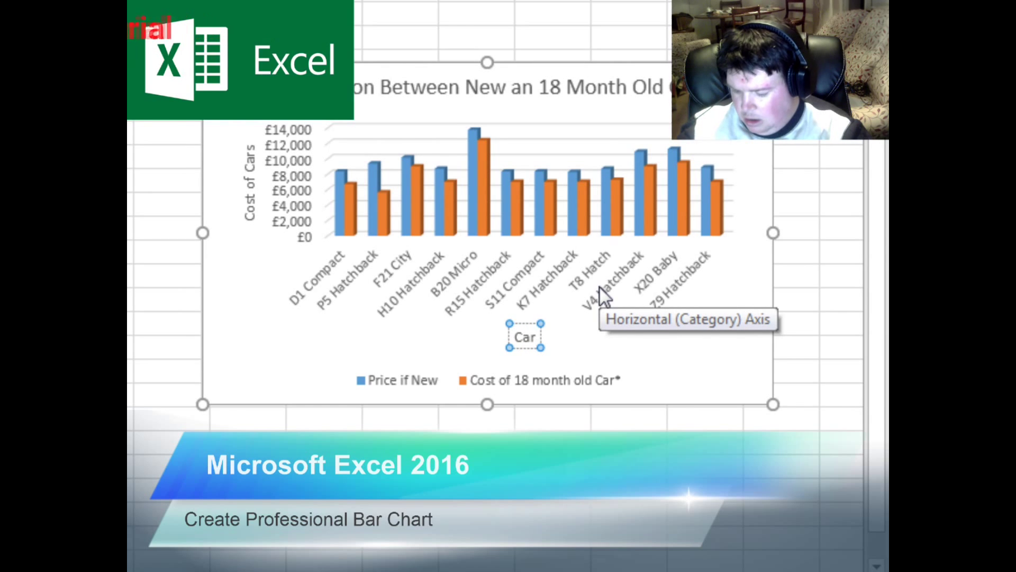
text( Make)
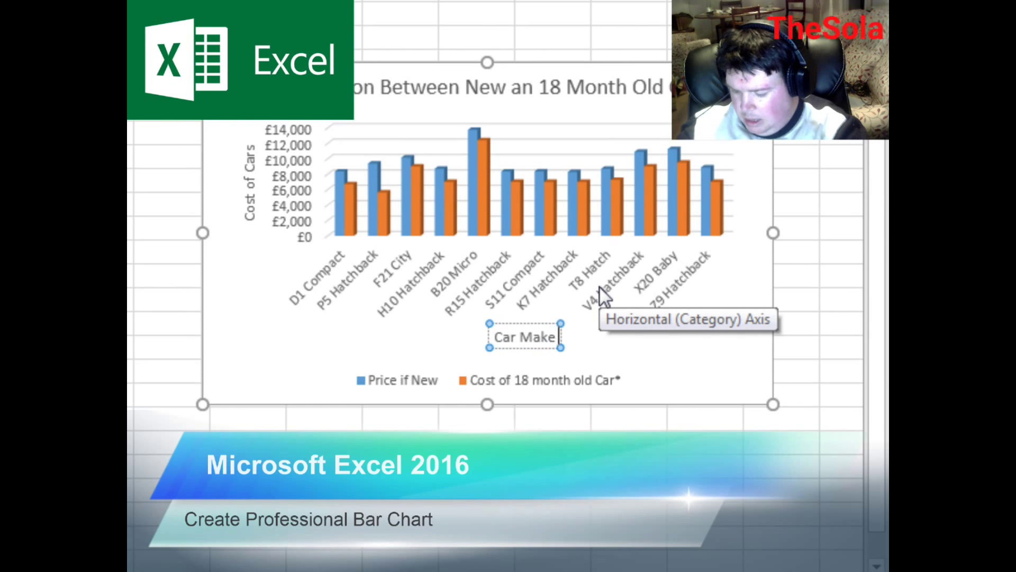
text( and Mode)
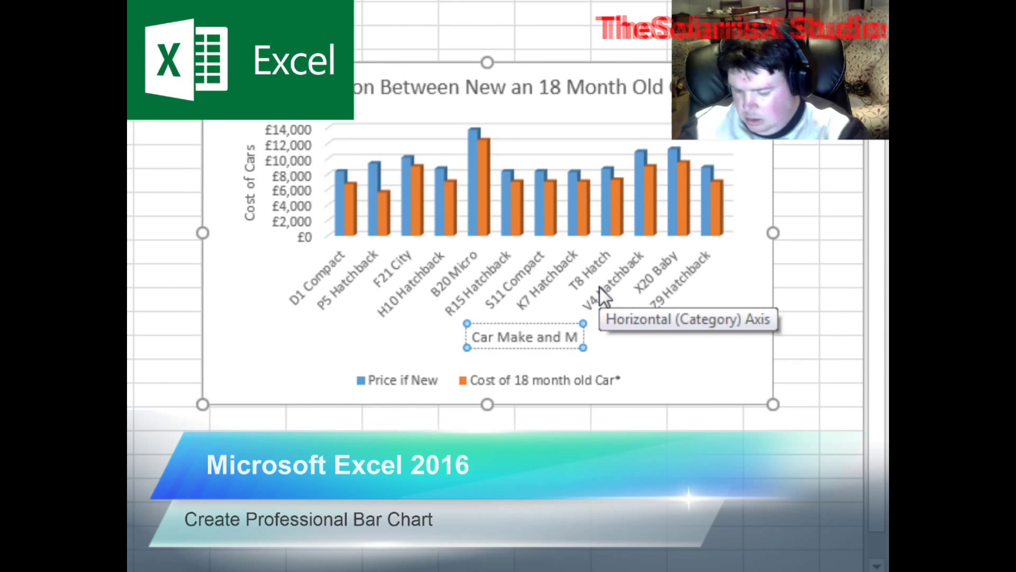
text(l)
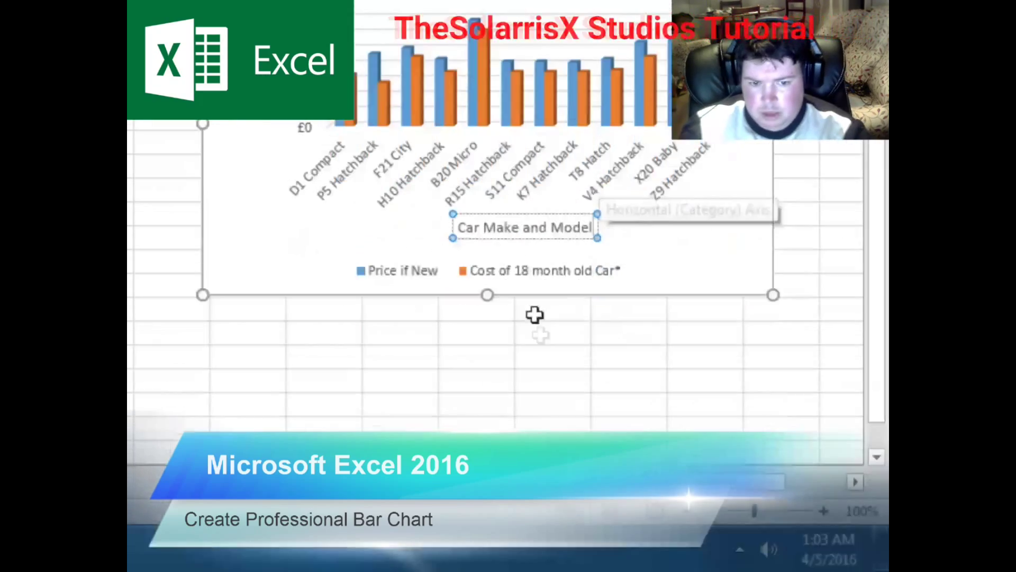
click(540, 449)
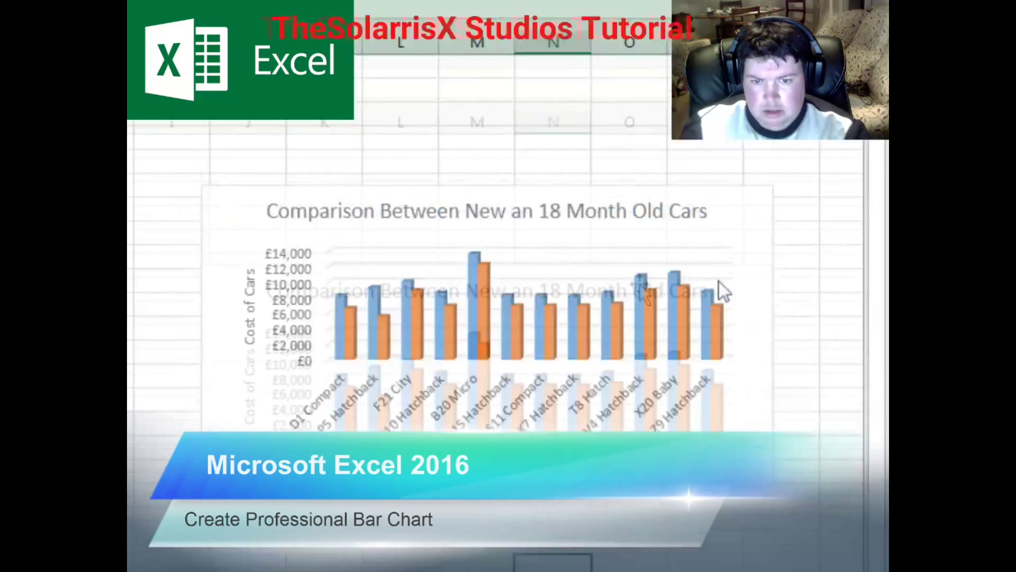
click(516, 286)
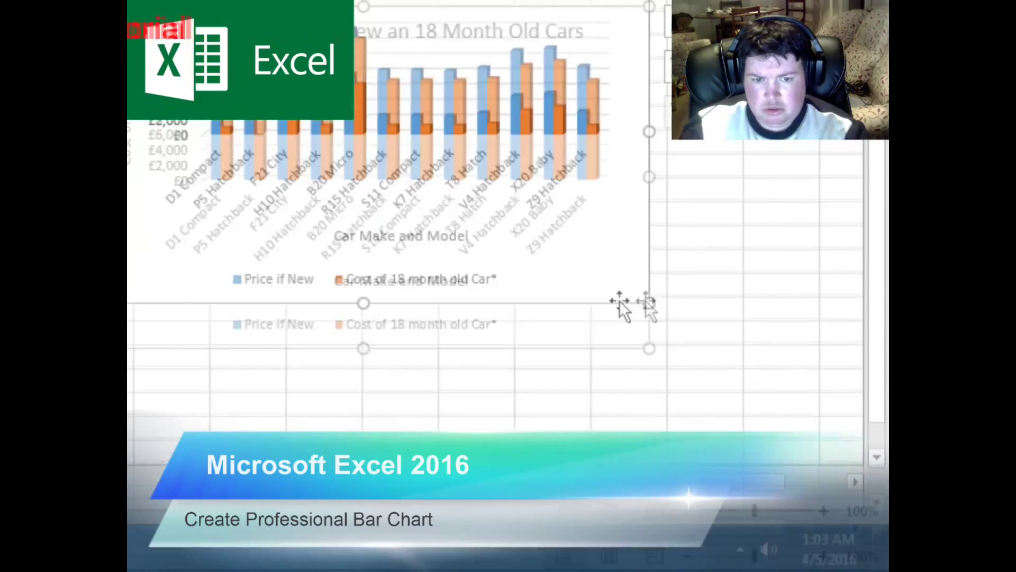
- Move the chart onto a new chart sheet named Chart1
right_click(580, 286)
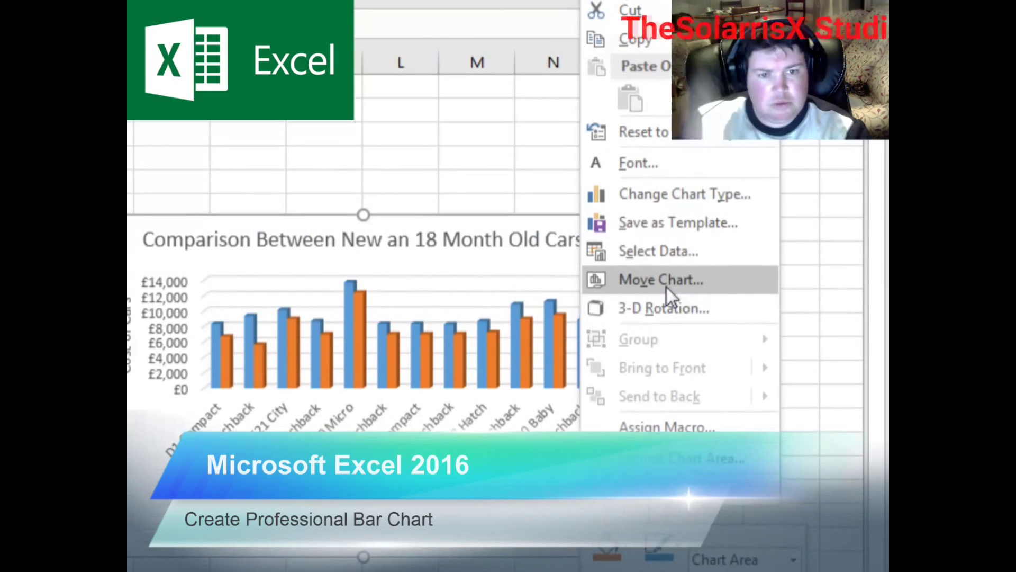
click(666, 288)
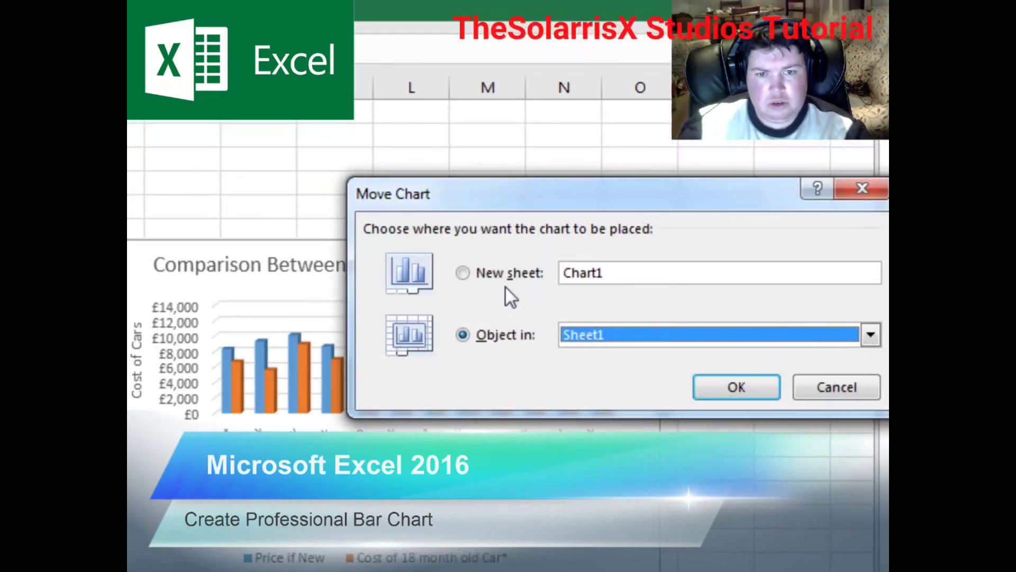
click(509, 287)
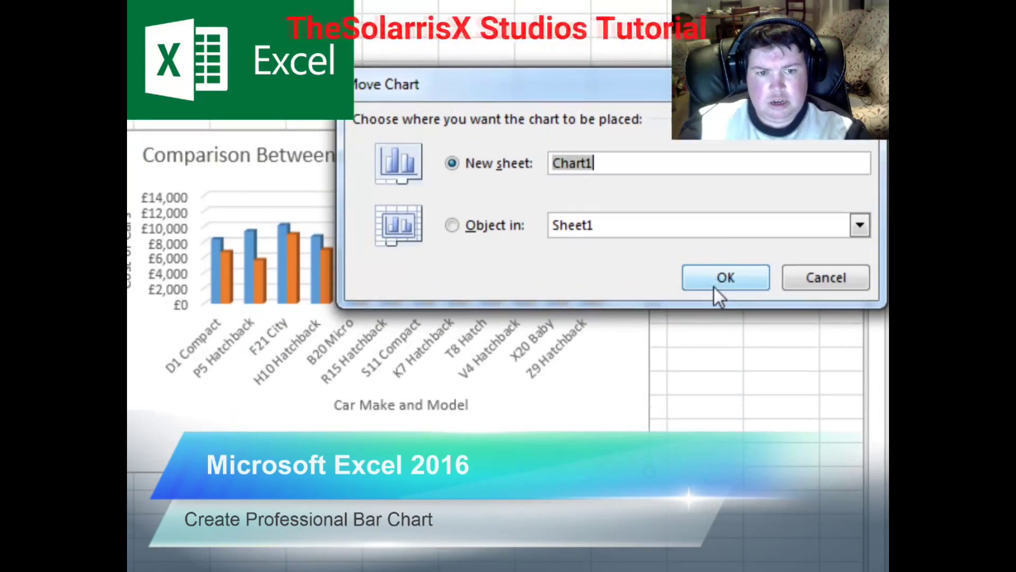
click(754, 405)
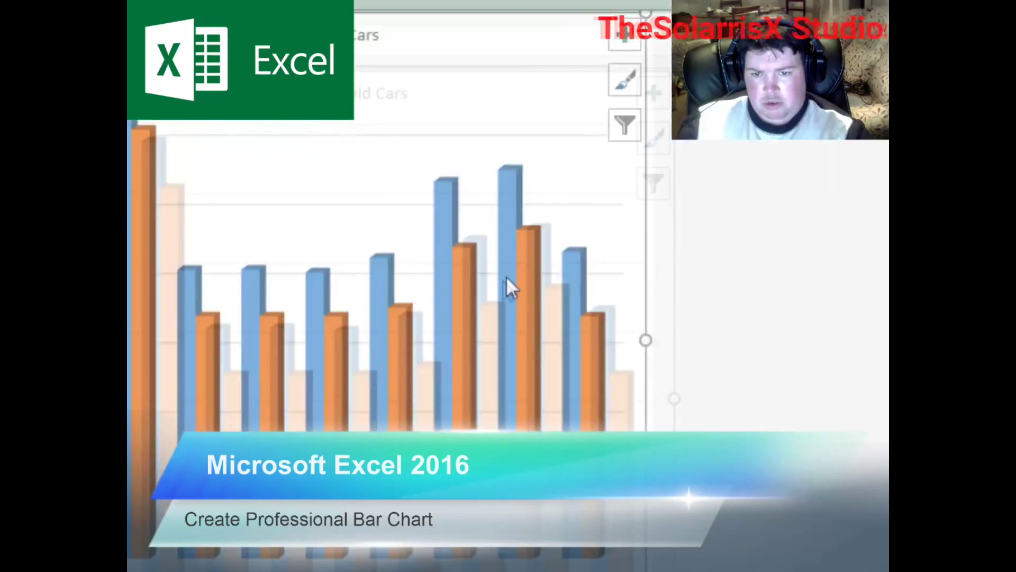
- Apply the dark Style 3 chart style with its dark grey background
mouse_move(509, 286)
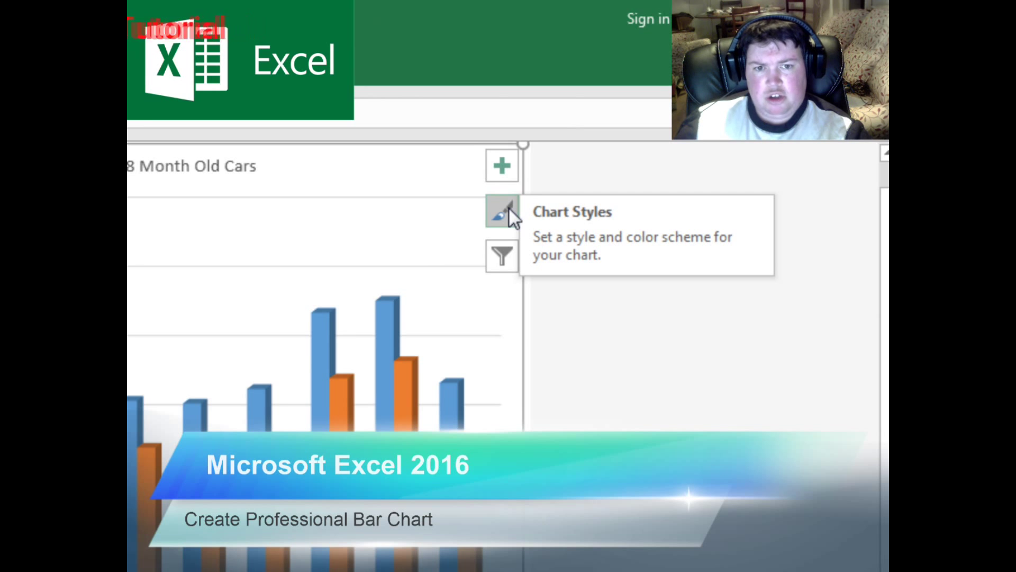
click(509, 208)
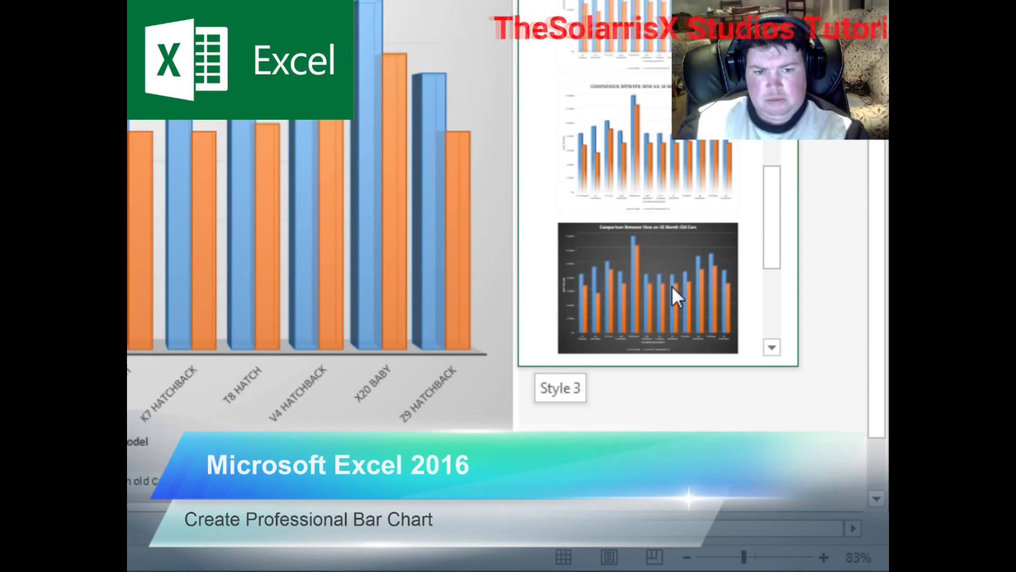
click(672, 288)
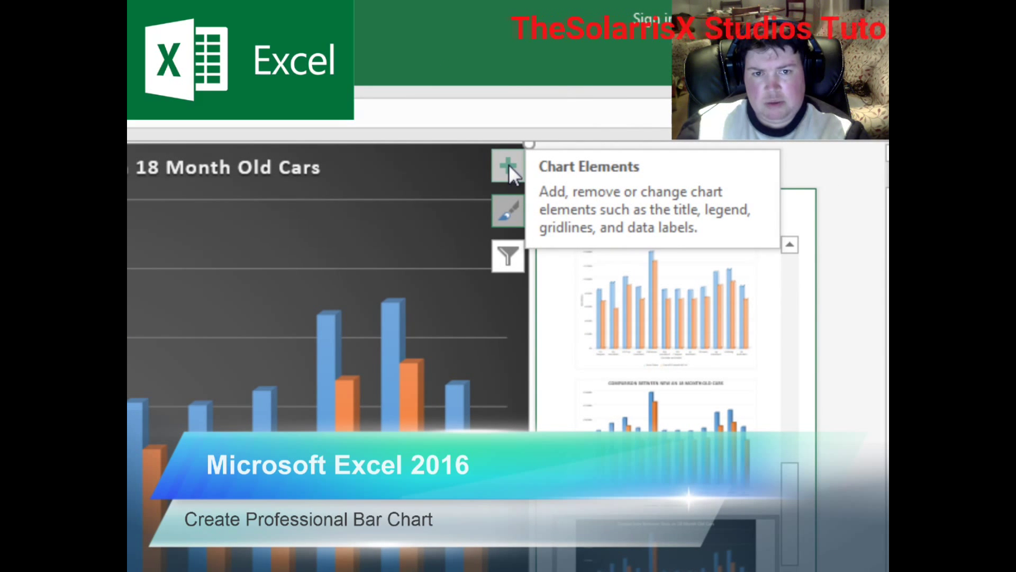
- Turn on Data Labels so every column shows its price, e.g. £13,750
click(509, 164)
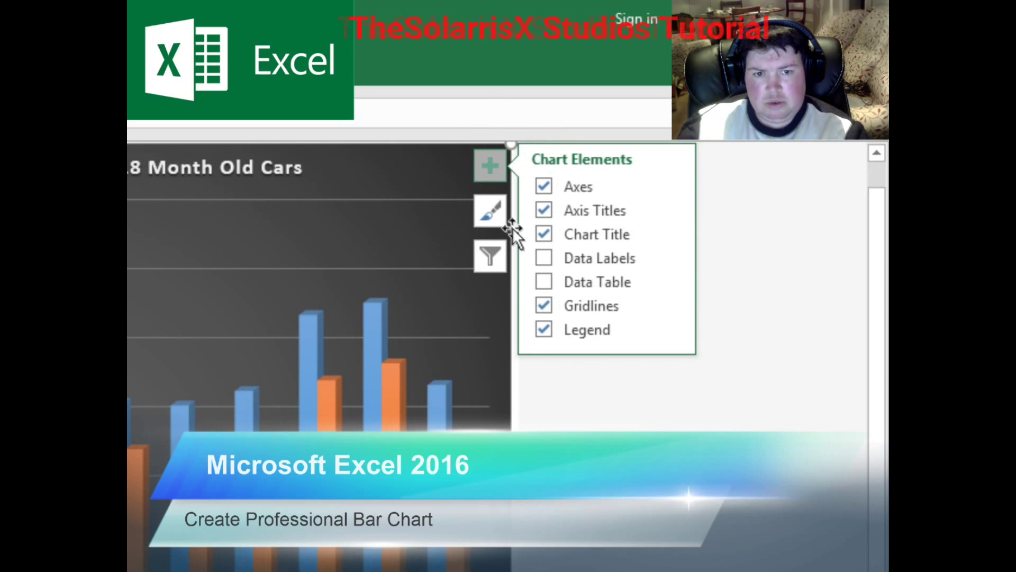
click(545, 256)
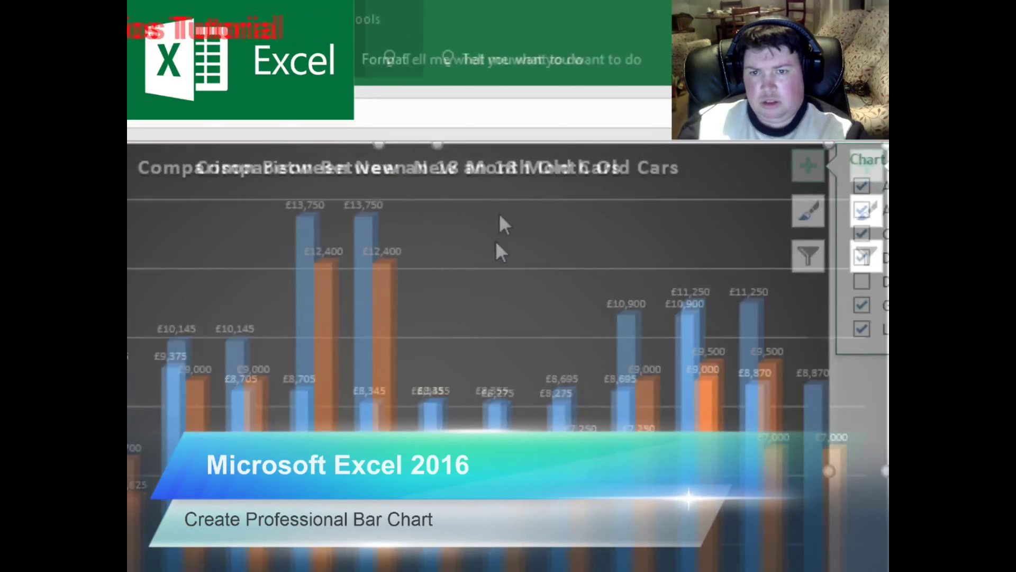
- Make the chart title 'Comparison Between New an 18 Month Old Cars' red and 20-point
click(531, 170)
drag(512, 168, 74, 168)
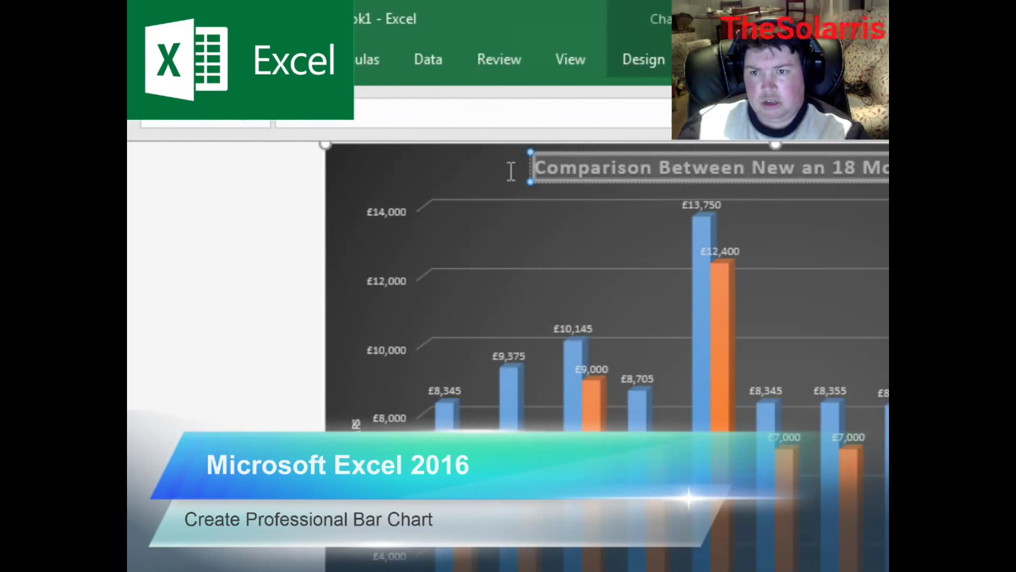
click(514, 133)
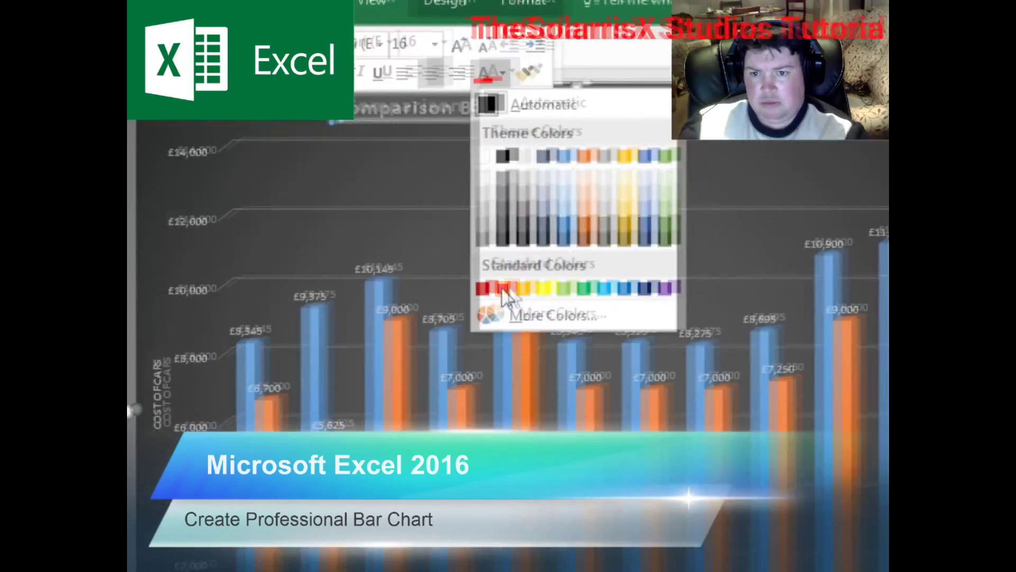
click(508, 347)
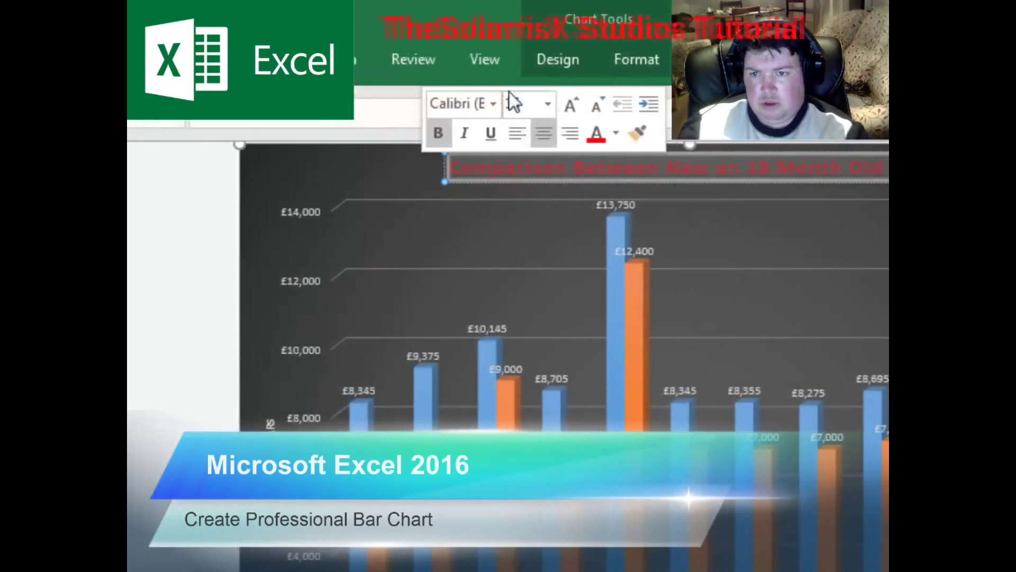
click(506, 104)
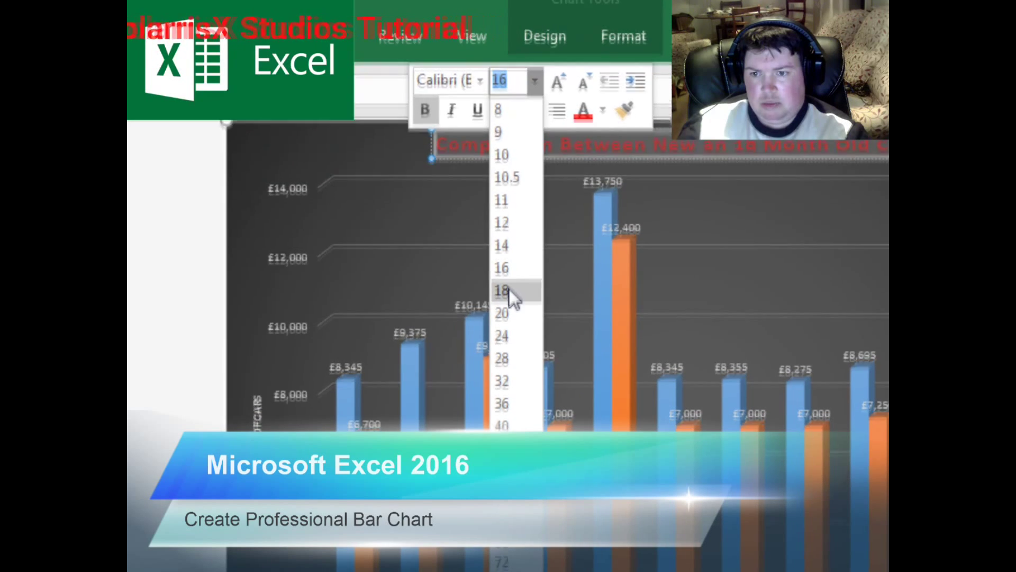
click(509, 312)
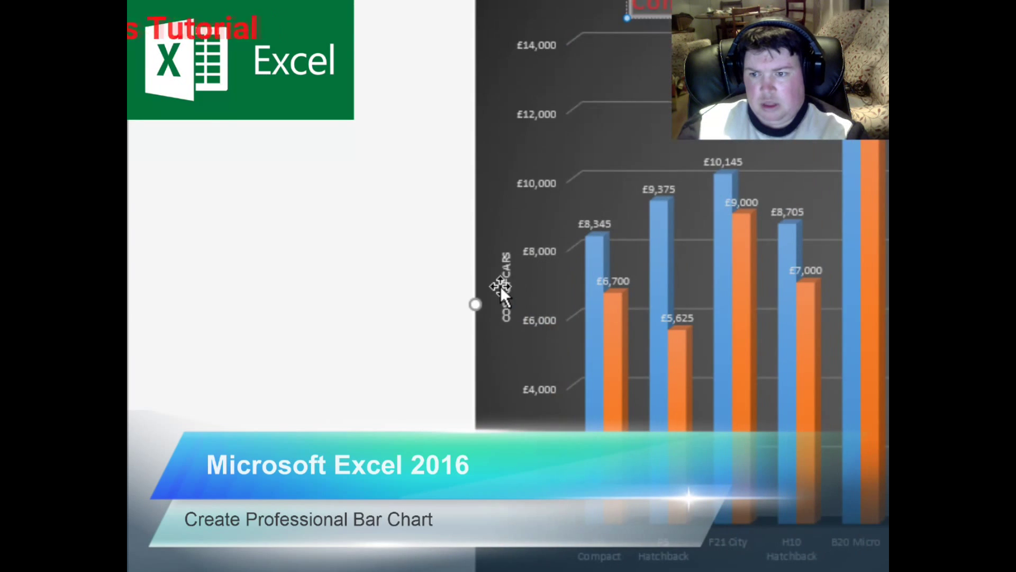
click(249, 387)
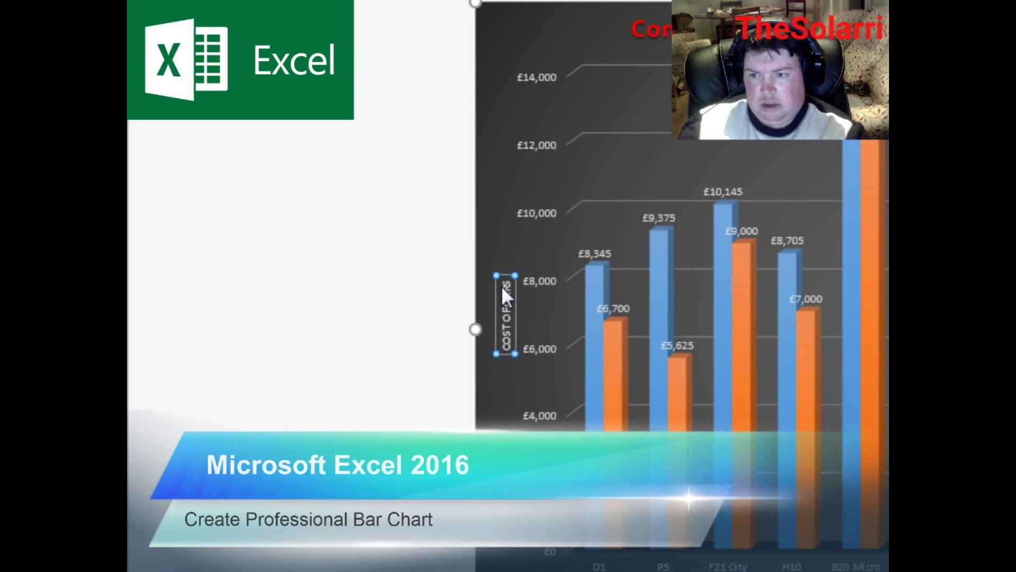
- Make the vertical axis title COST OF CARS green at size 16
click(507, 299)
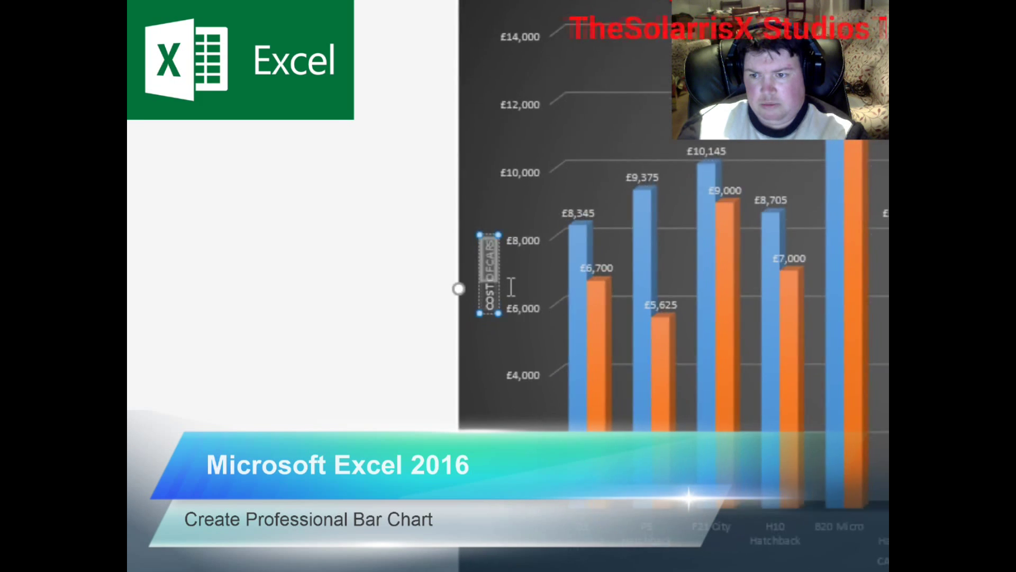
triple_click(511, 290)
click(540, 287)
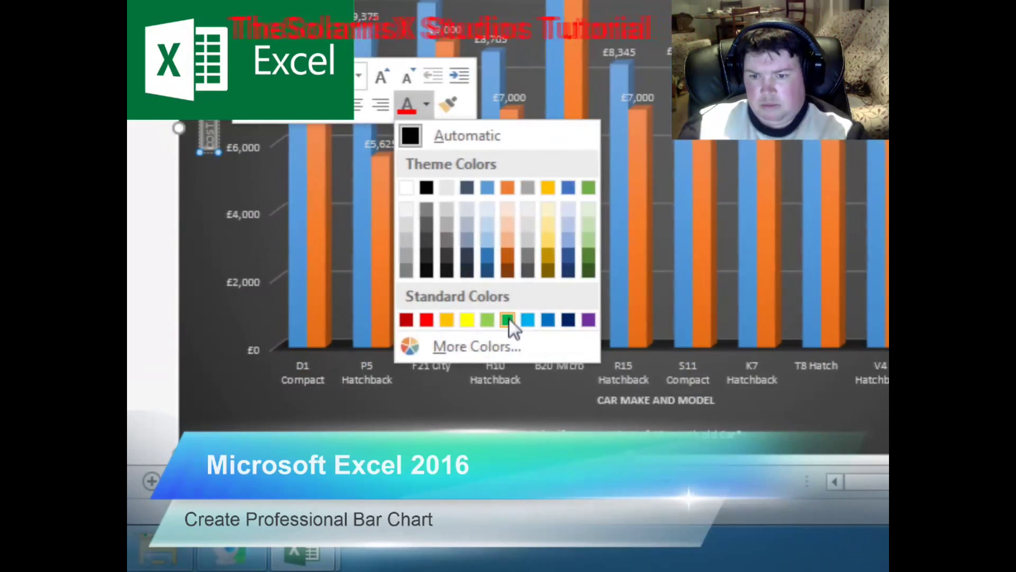
click(505, 320)
click(509, 286)
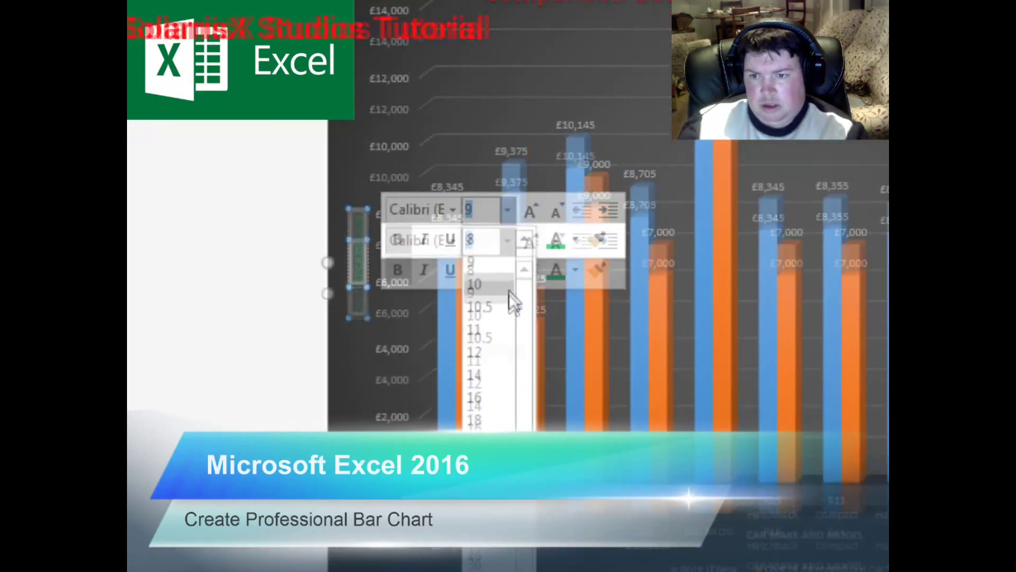
click(511, 307)
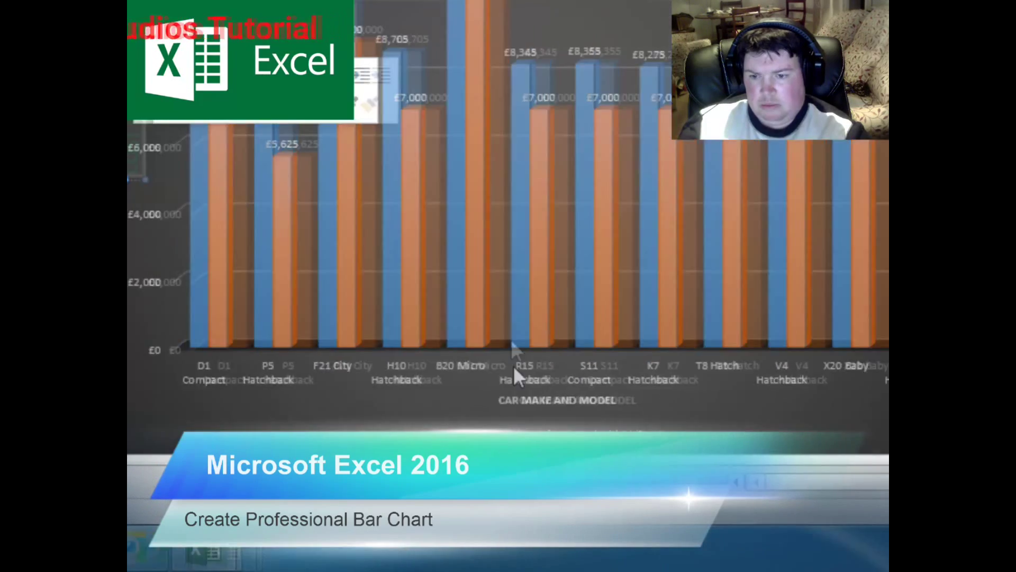
- Make the horizontal axis title CAR MAKE AND MODEL green at size 16
click(779, 426)
triple_click(509, 397)
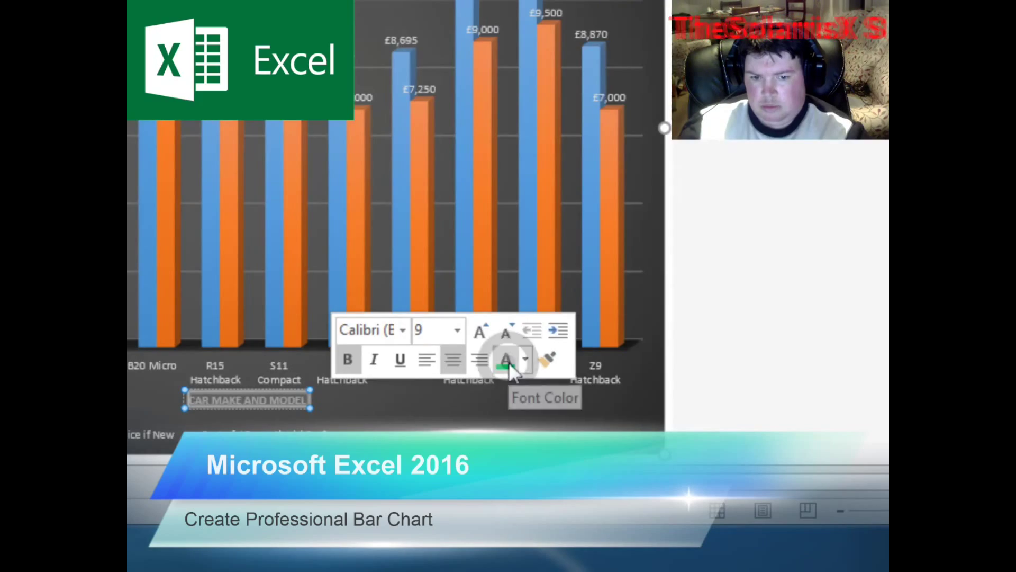
click(509, 362)
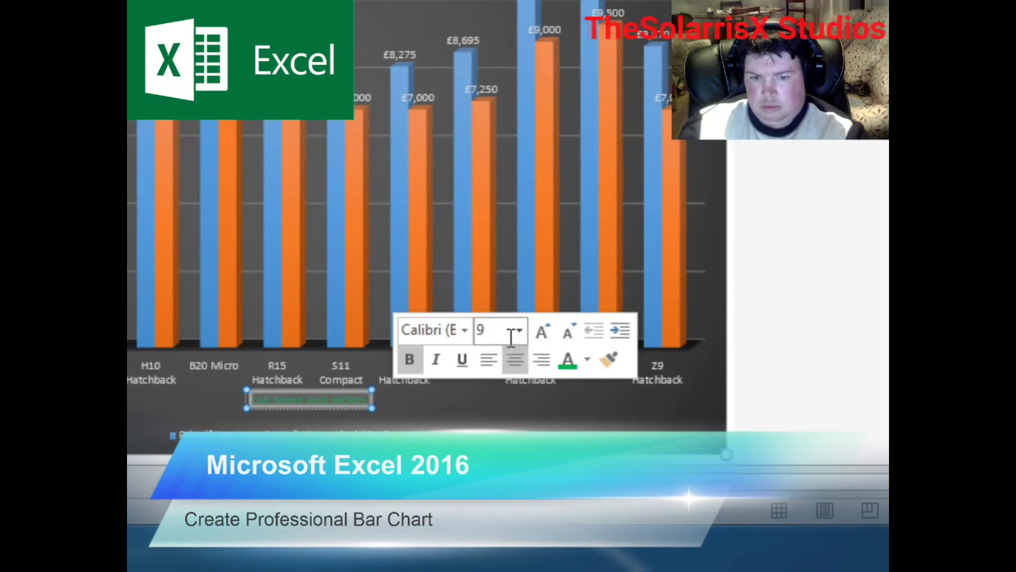
click(458, 330)
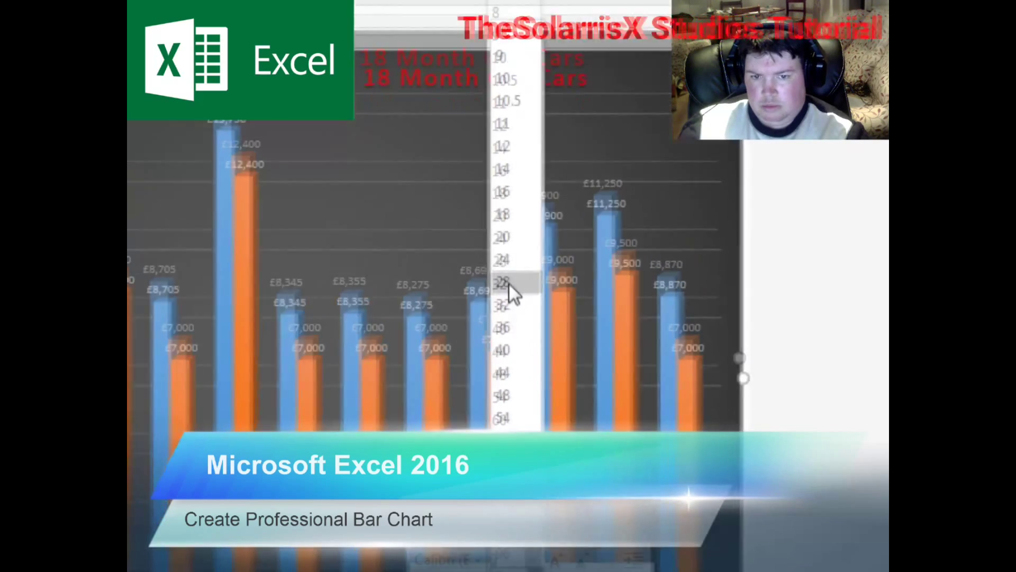
click(510, 284)
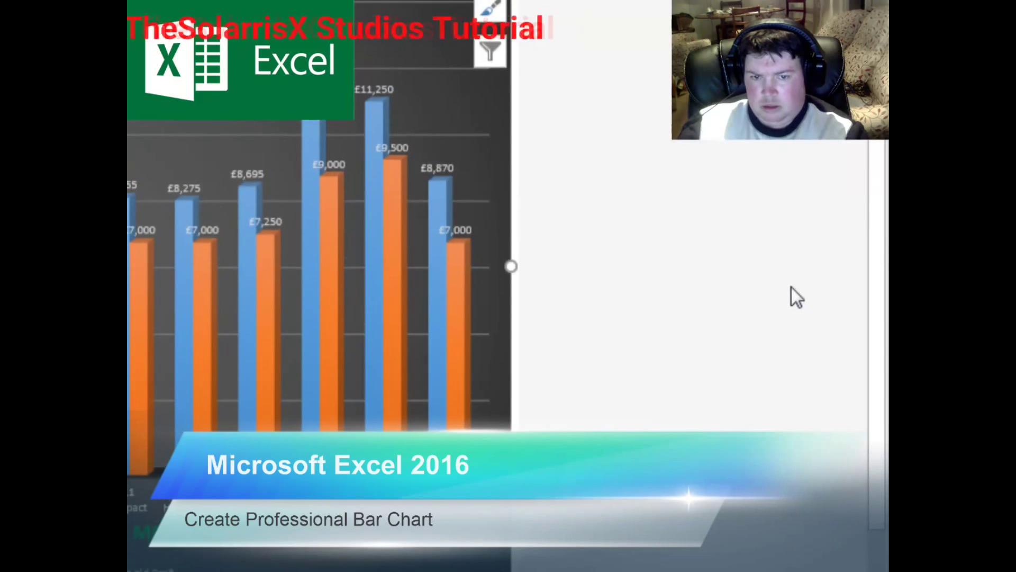
click(740, 308)
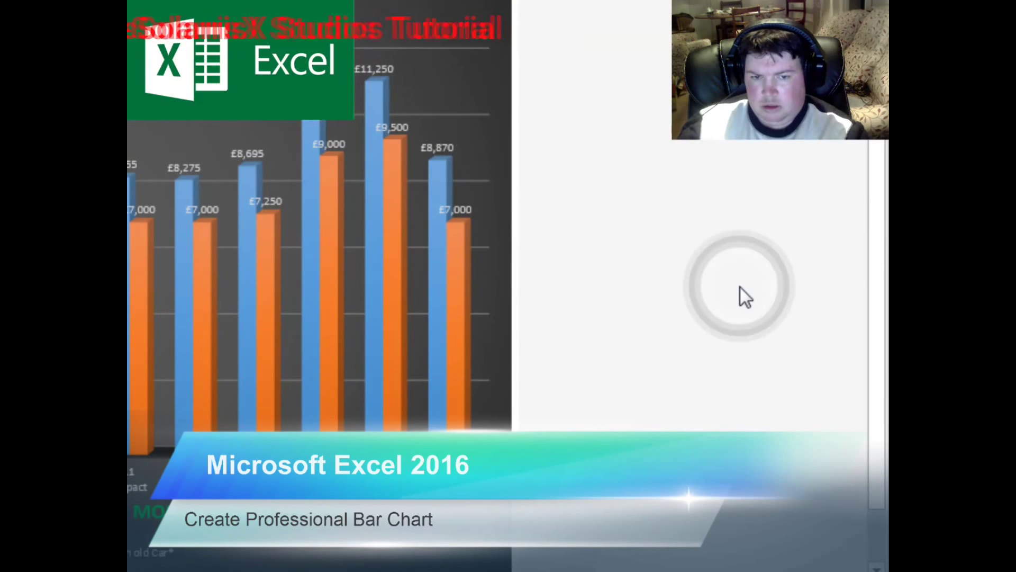